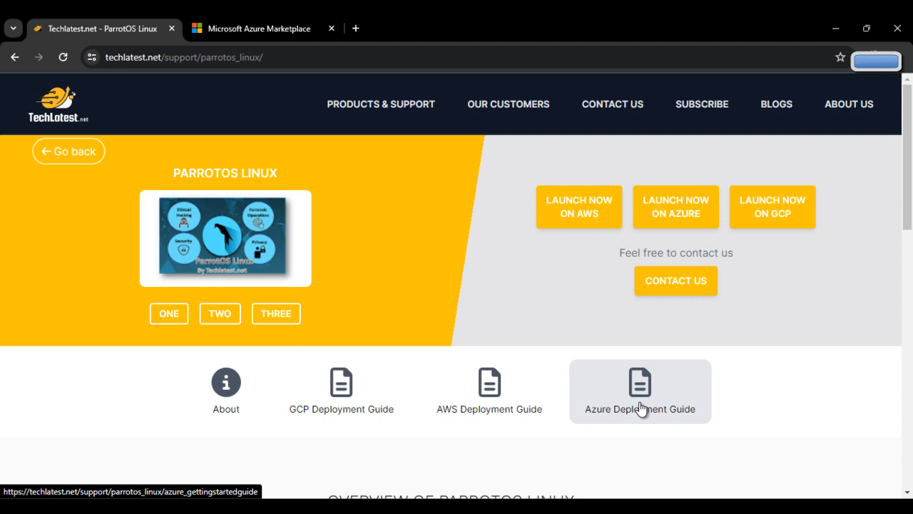
# From the Techlatest Azure deployment guide, open the ParrotOS Linux Marketplace listing in a new tab.
pyautogui.click(640, 408)
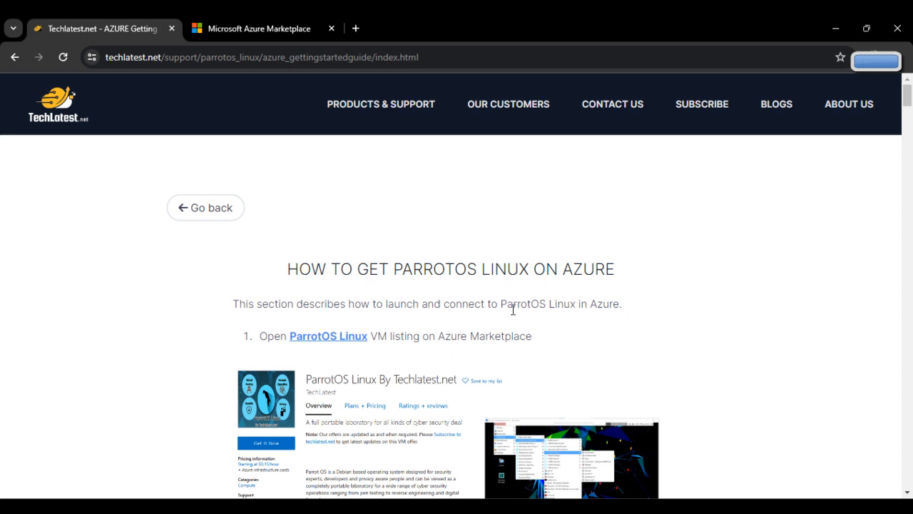
pyautogui.scroll(-1, 514, 311)
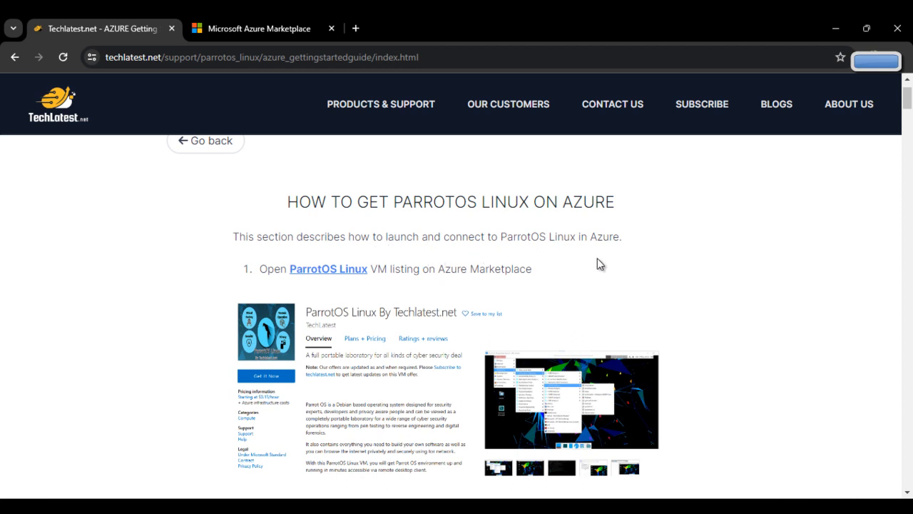
pyautogui.rightClick(314, 270)
pyautogui.click(356, 283)
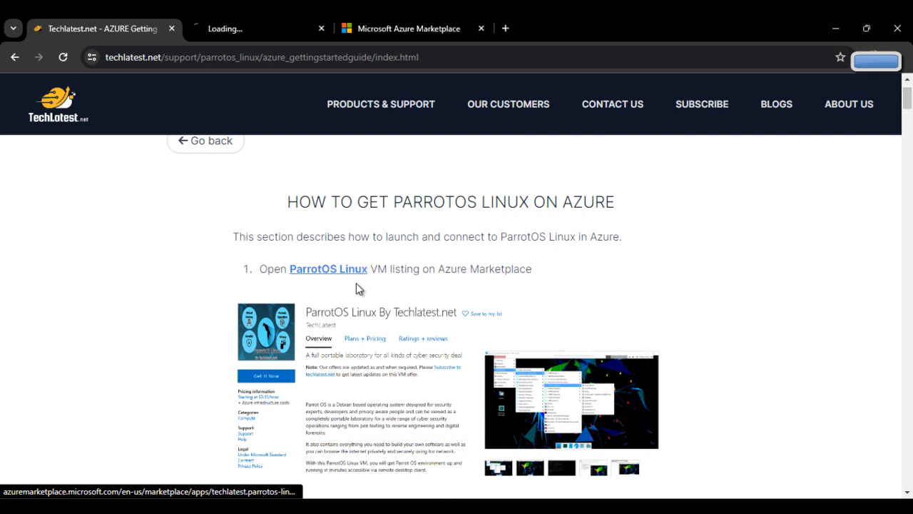
# On the ParrotOS Linux By Techlatest.net listing, choose Get It Now and continue to the Azure portal.
pyautogui.click(288, 20)
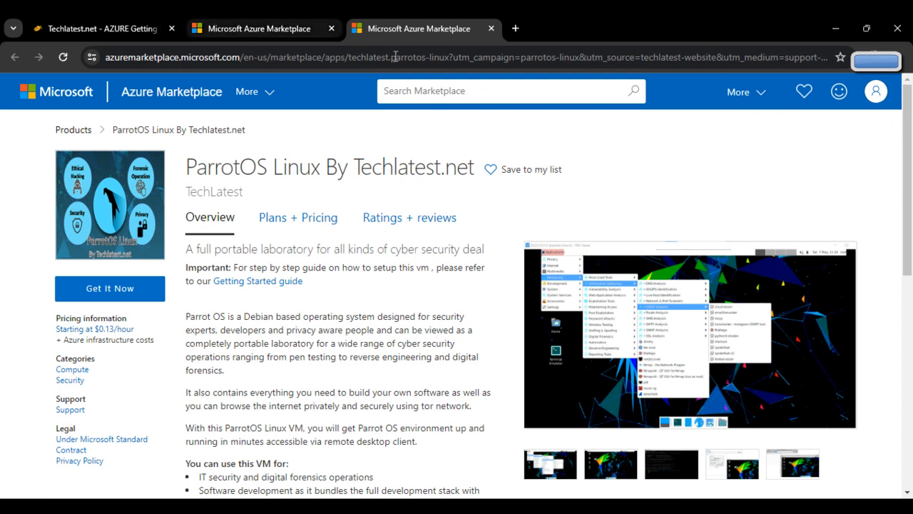
pyautogui.click(143, 292)
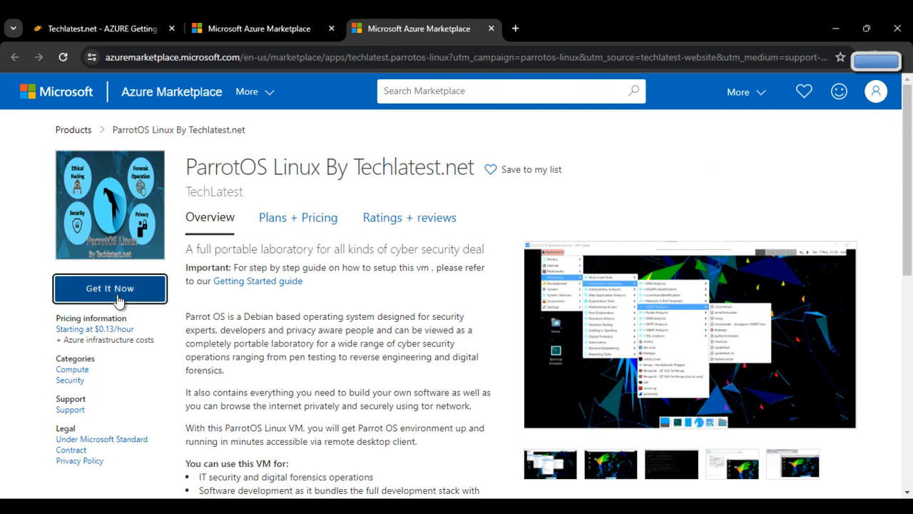
pyautogui.click(579, 393)
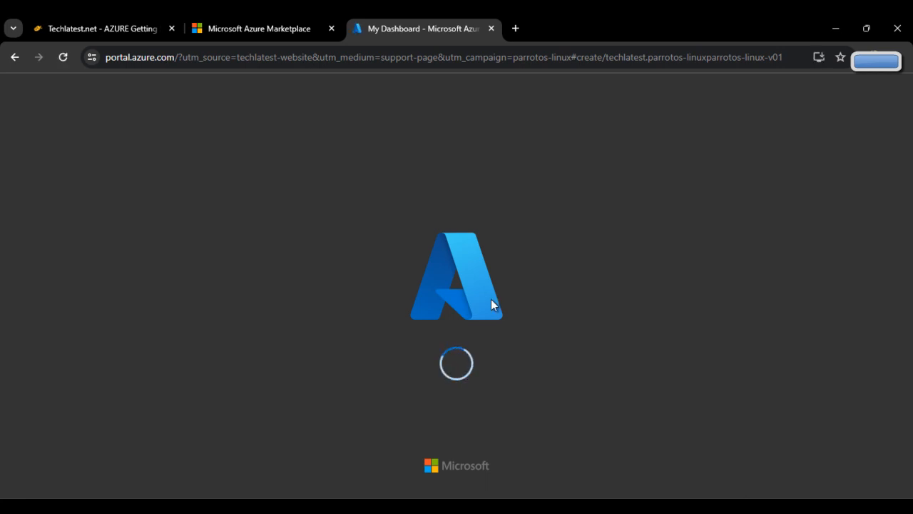
# Read the guide's step 2 on resource group and region, plus the Security type note.
pyautogui.click(155, 26)
pyautogui.scroll(-5, 345, 218)
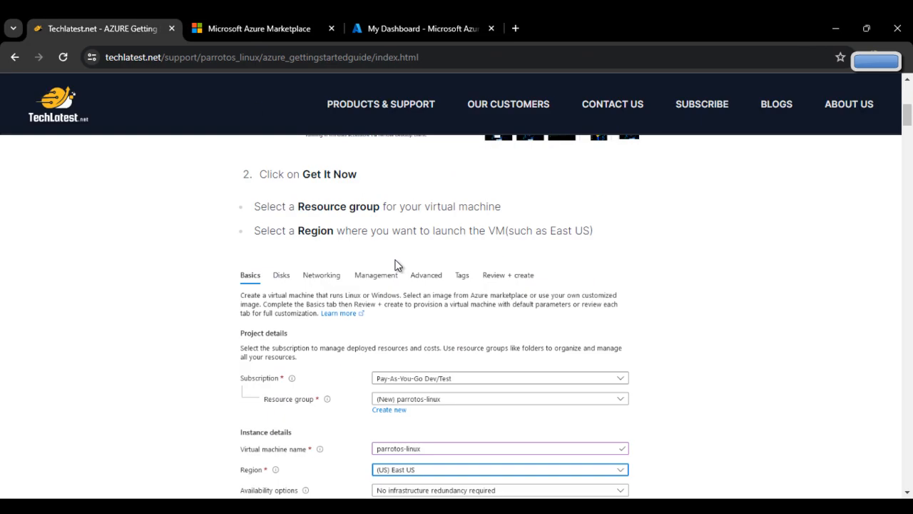
pyautogui.scroll(1, 398, 263)
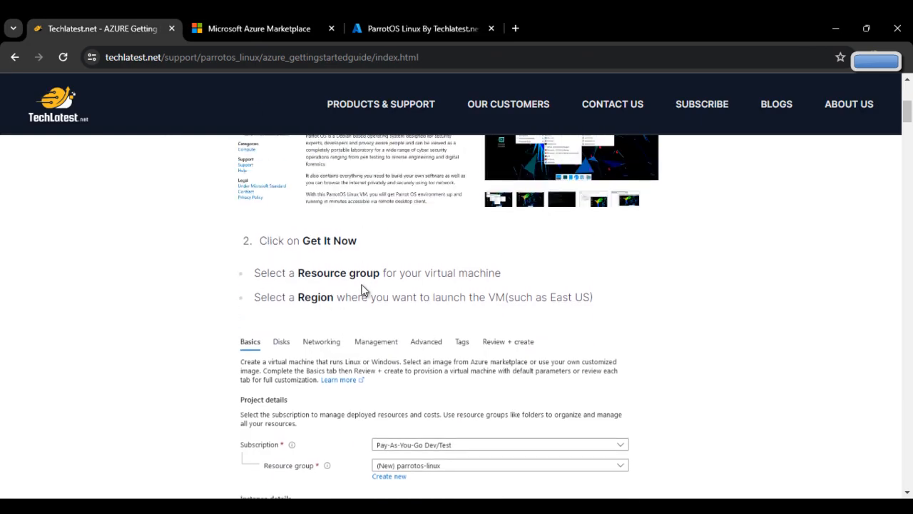
pyautogui.scroll(-1, 417, 319)
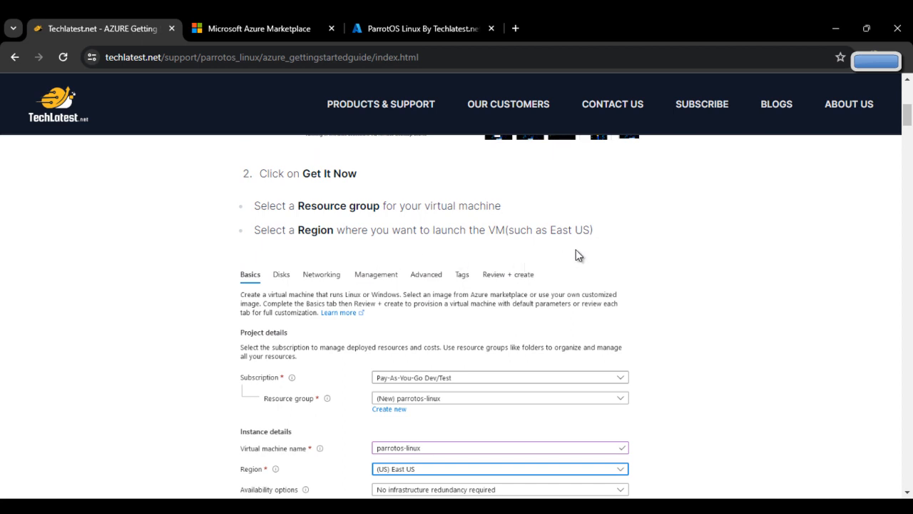
pyautogui.scroll(-3, 600, 273)
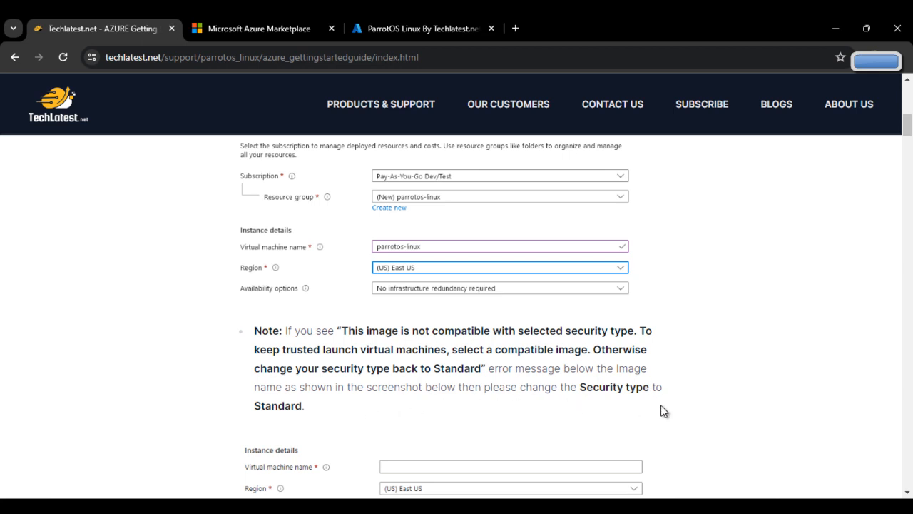
pyautogui.scroll(-3, 674, 409)
pyautogui.scroll(-4, 733, 406)
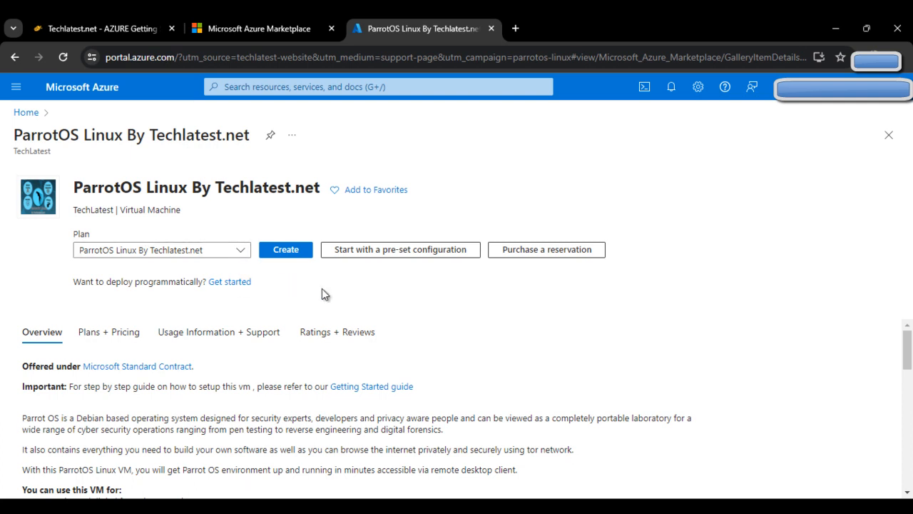
# Start creating the ParrotOS VM with a new resource group named parrotosdemo.
pyautogui.click(286, 251)
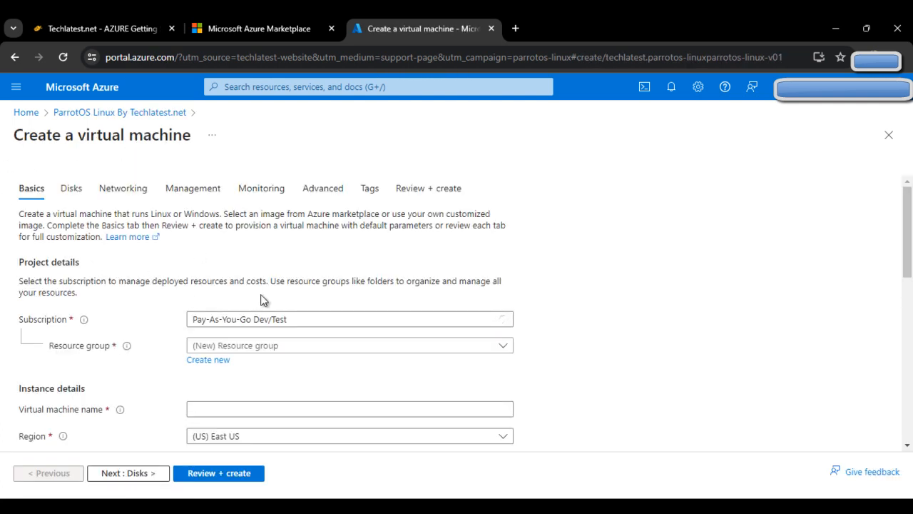
pyautogui.click(221, 366)
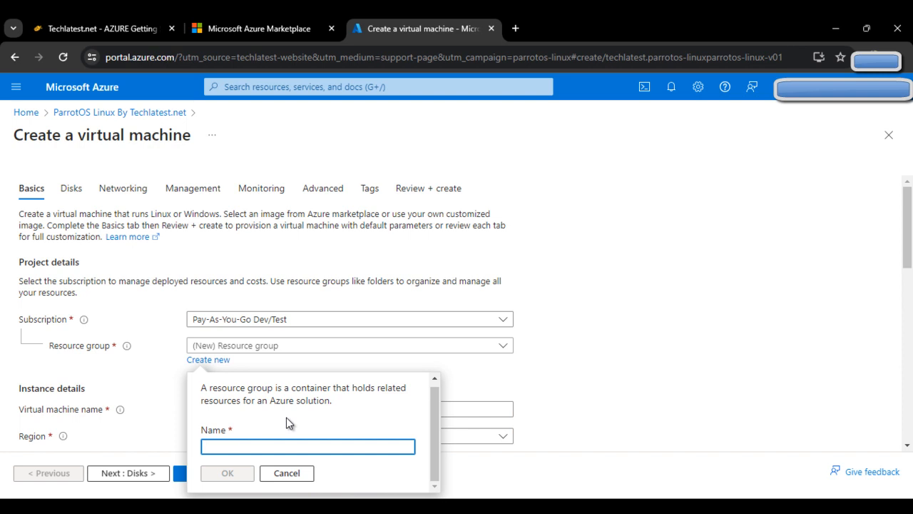
pyautogui.write('parrotos demo')
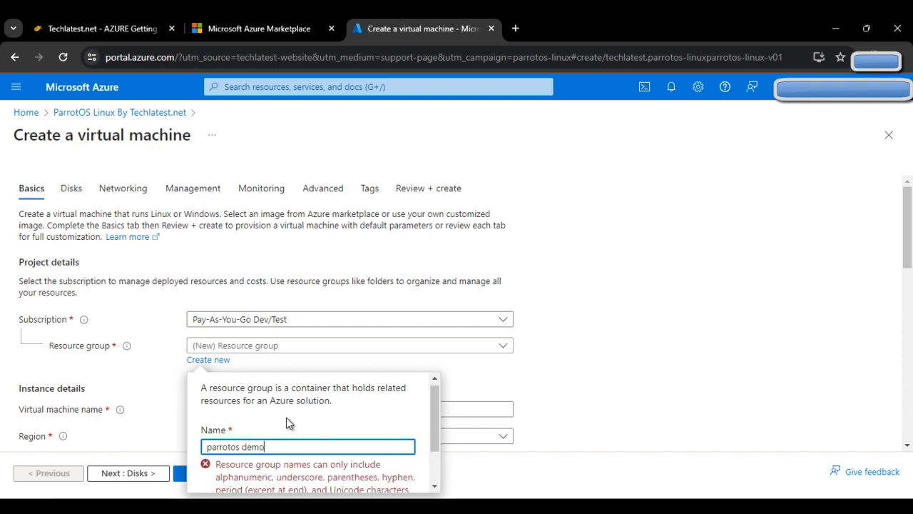
pyautogui.press('BackSpace')
pyautogui.press('BackSpace')
pyautogui.press('BackSpace')
pyautogui.write('sdemop')
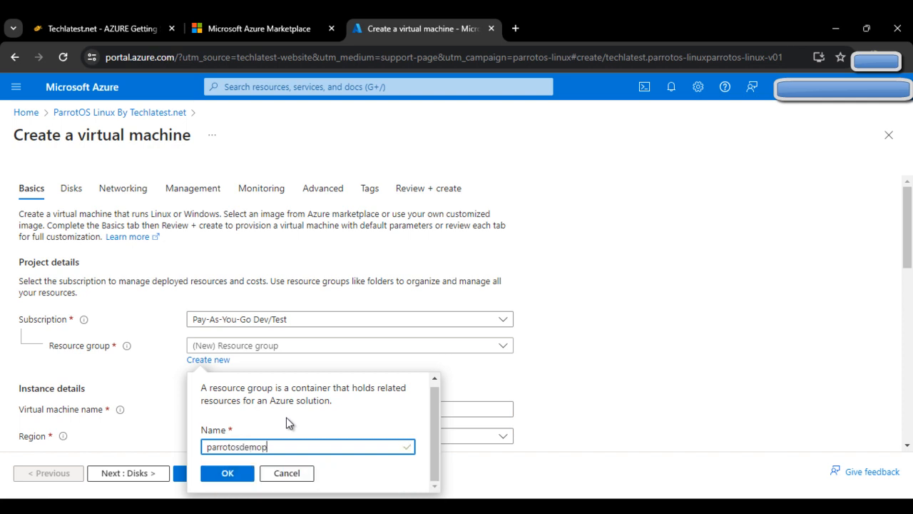
pyautogui.press('BackSpace')
pyautogui.click(241, 475)
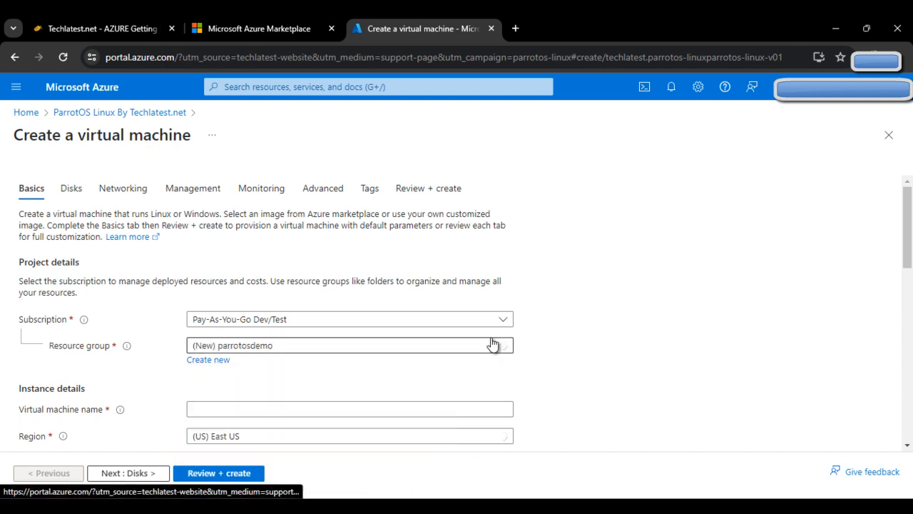
# Enter parrotosdemo as the virtual machine name, removing the stray space.
pyautogui.scroll(-3, 618, 271)
pyautogui.click(257, 207)
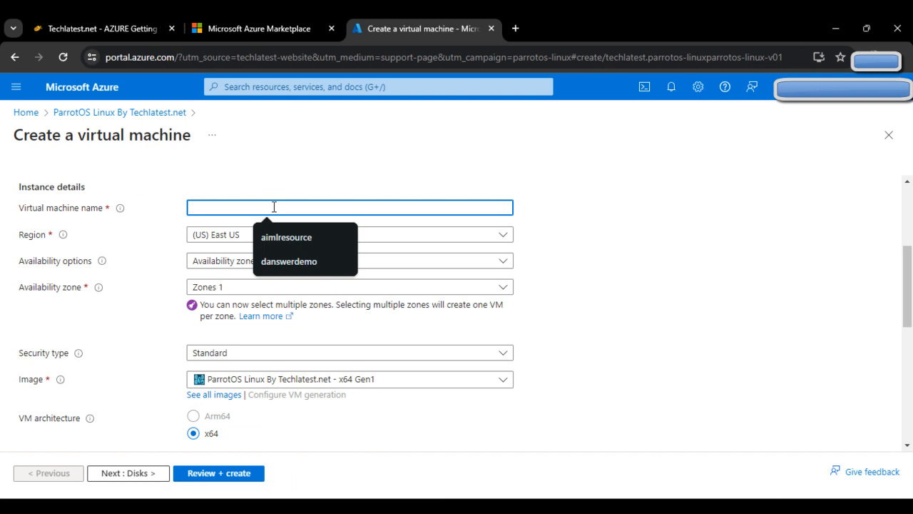
pyautogui.write('parrots')
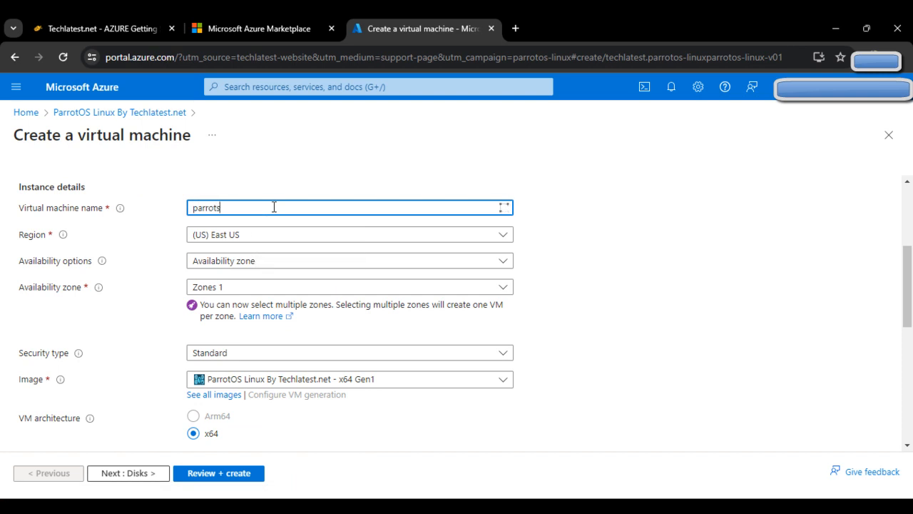
pyautogui.write('os de')
pyautogui.click(228, 208)
pyautogui.press('BackSpace')
# Review Security type, Image, Size and Hibernation settings down to the Administrator account section.
pyautogui.scroll(-2, 277, 236)
pyautogui.scroll(2, 251, 261)
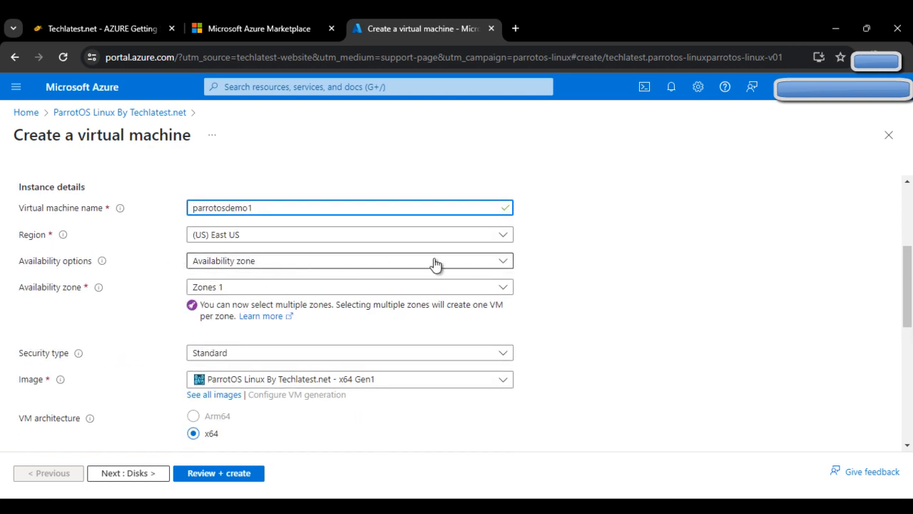
pyautogui.scroll(-1, 429, 265)
pyautogui.scroll(-1, 495, 309)
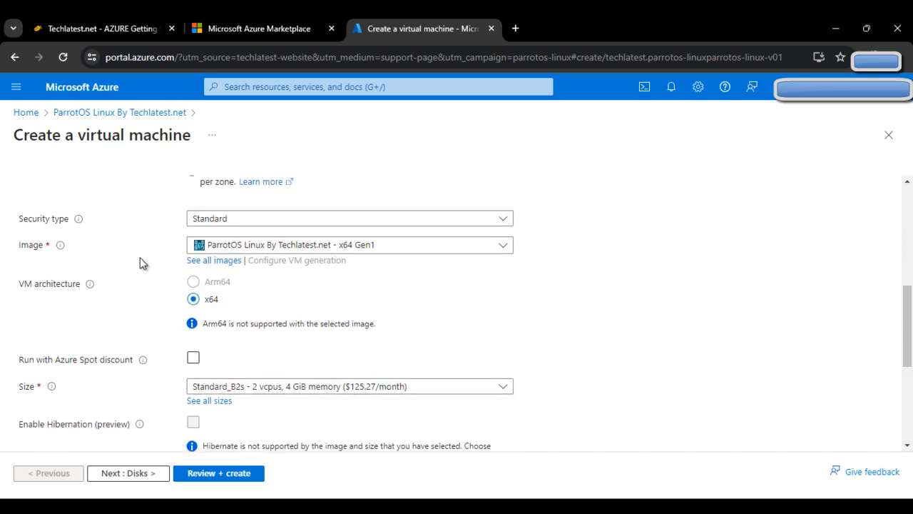
pyautogui.scroll(-1, 355, 275)
pyautogui.scroll(1, 285, 285)
pyautogui.scroll(-1, 371, 307)
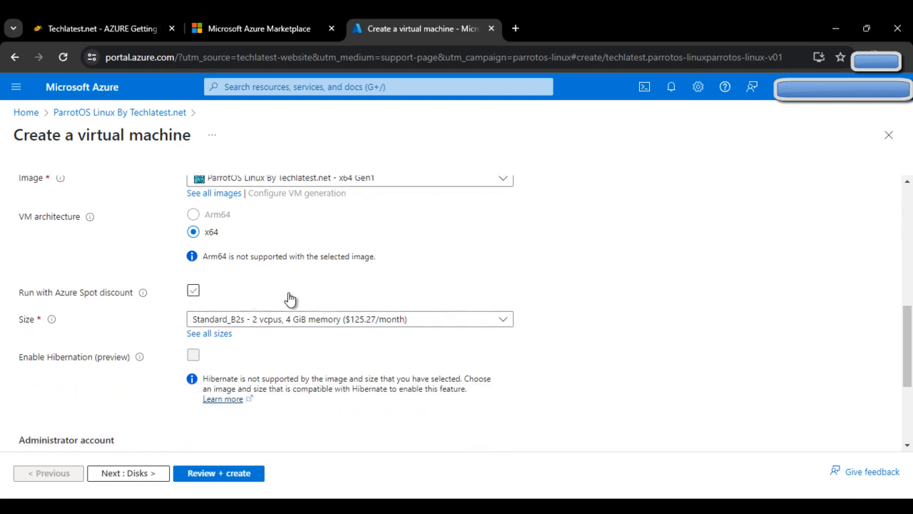
pyautogui.scroll(-3, 288, 298)
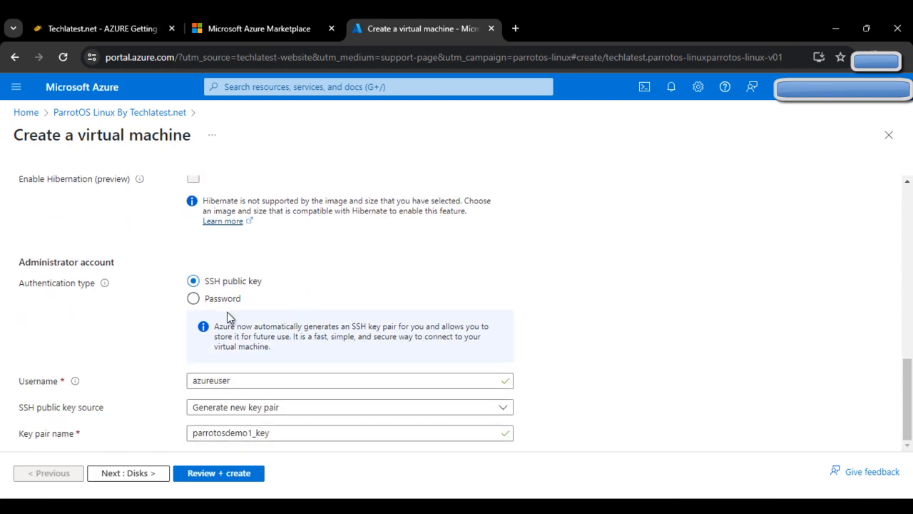
# Use password authentication and set the administrator username to ubuntu.
pyautogui.click(193, 298)
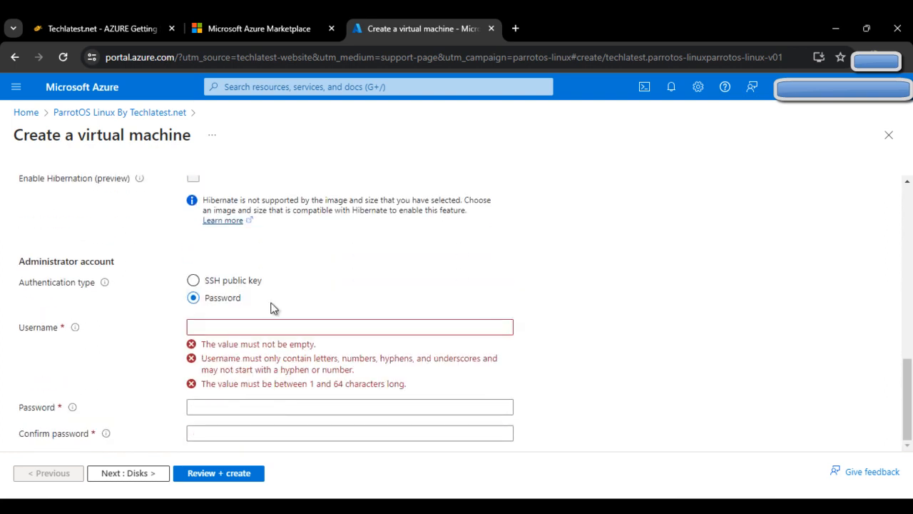
pyautogui.rightClick(227, 325)
pyautogui.click(229, 326)
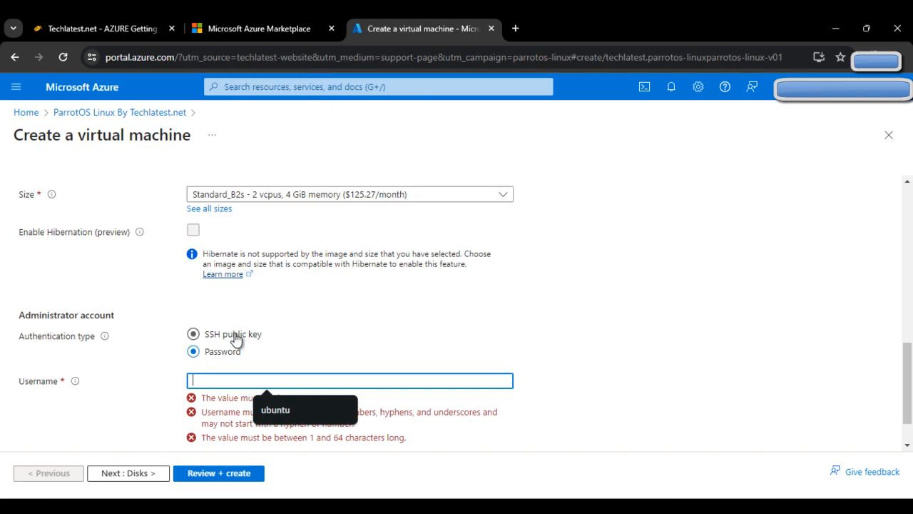
pyautogui.click(296, 409)
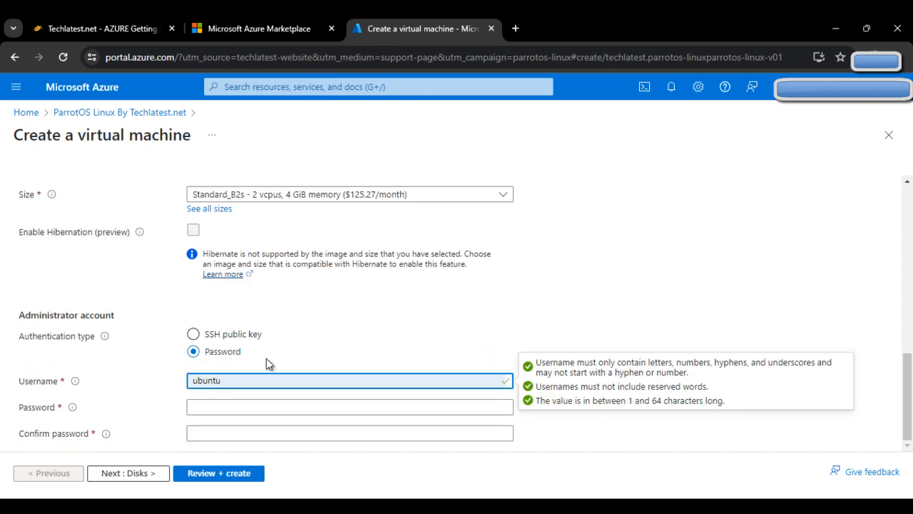
pyautogui.click(283, 412)
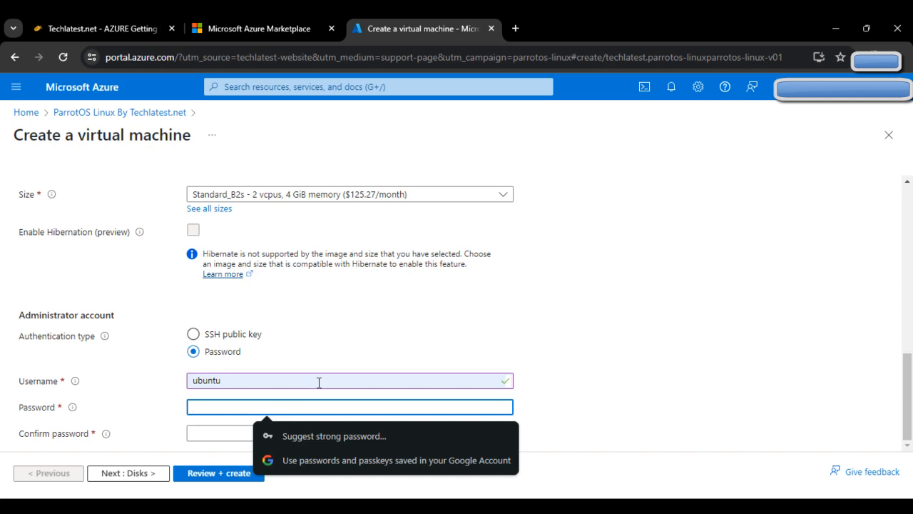
pyautogui.click(319, 383)
pyautogui.write('s')
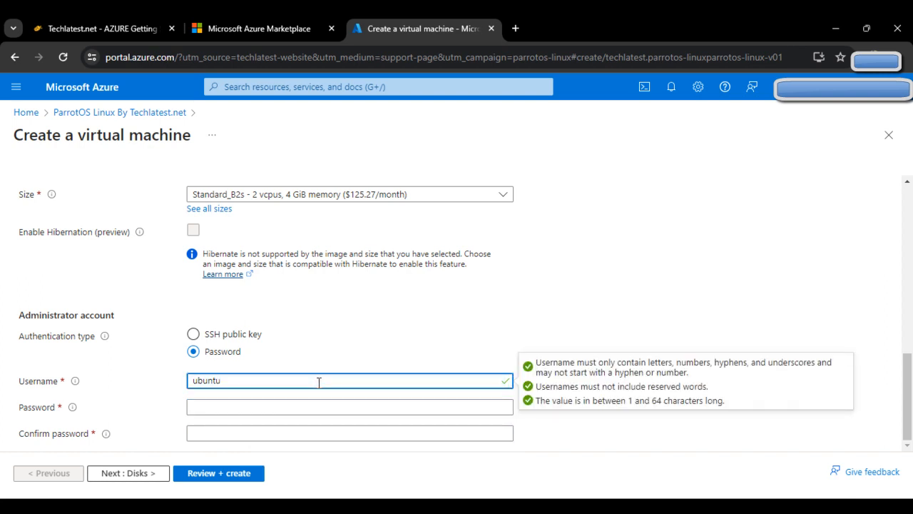
# Enter the administrator password and a matching confirmation until both fields validate.
pyautogui.click(240, 408)
pyautogui.write('••••')
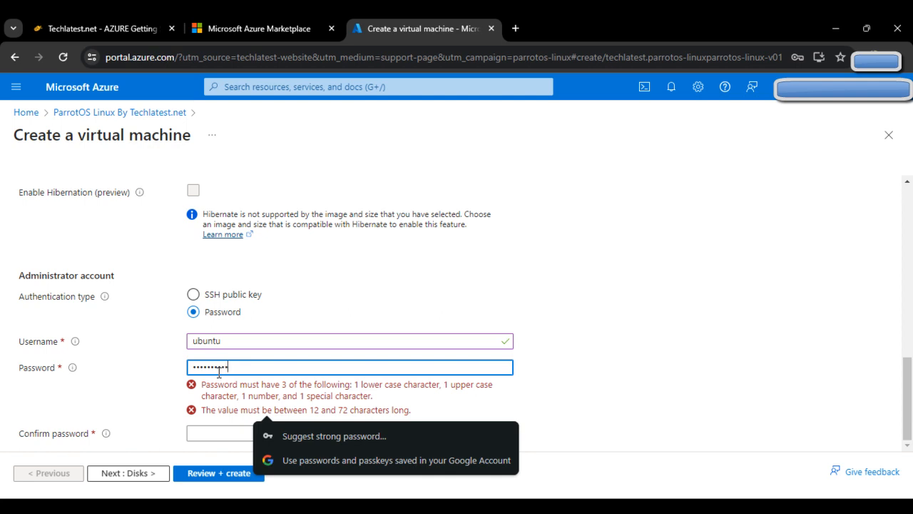
pyautogui.press('BackSpace')
pyautogui.press('BackSpace')
pyautogui.press('BackSpace')
pyautogui.press('BackSpace')
pyautogui.press('BackSpace')
pyautogui.press('BackSpace')
pyautogui.press('BackSpace')
pyautogui.press('BackSpace')
pyautogui.press('BackSpace')
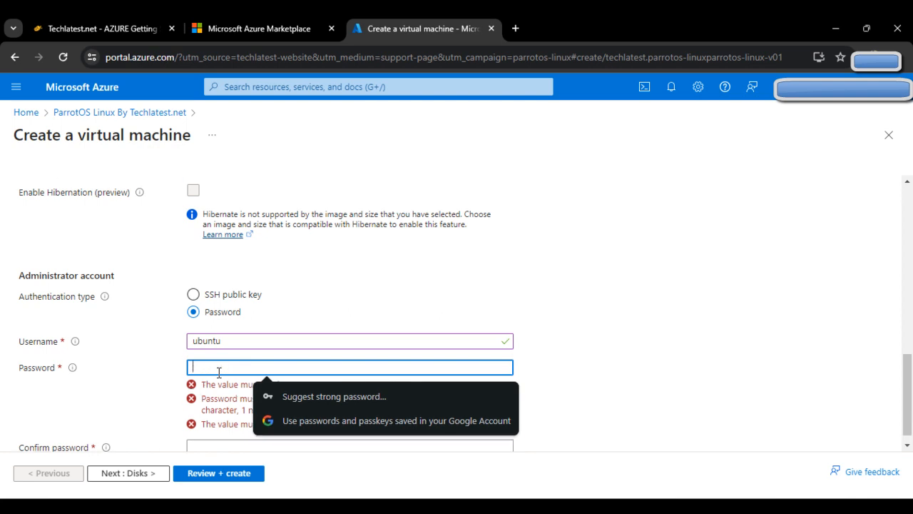
pyautogui.write('P')
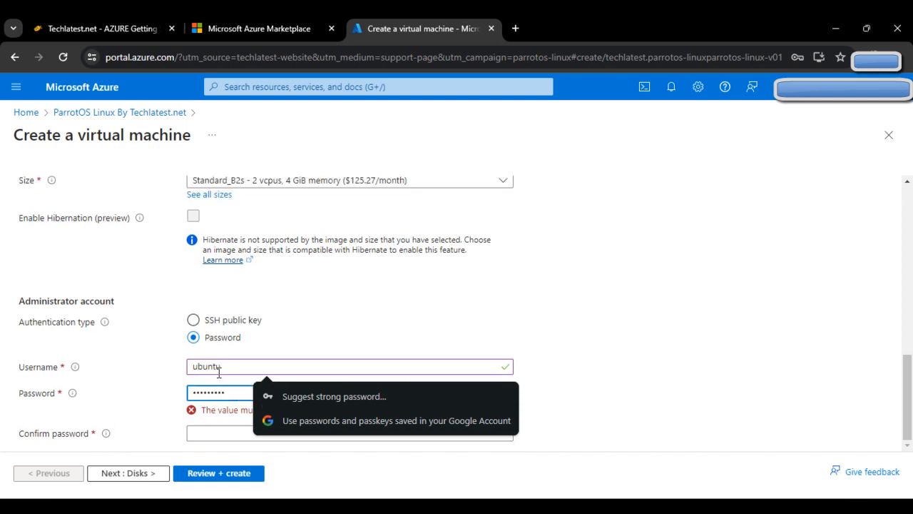
pyautogui.click(256, 366)
pyautogui.write('a')
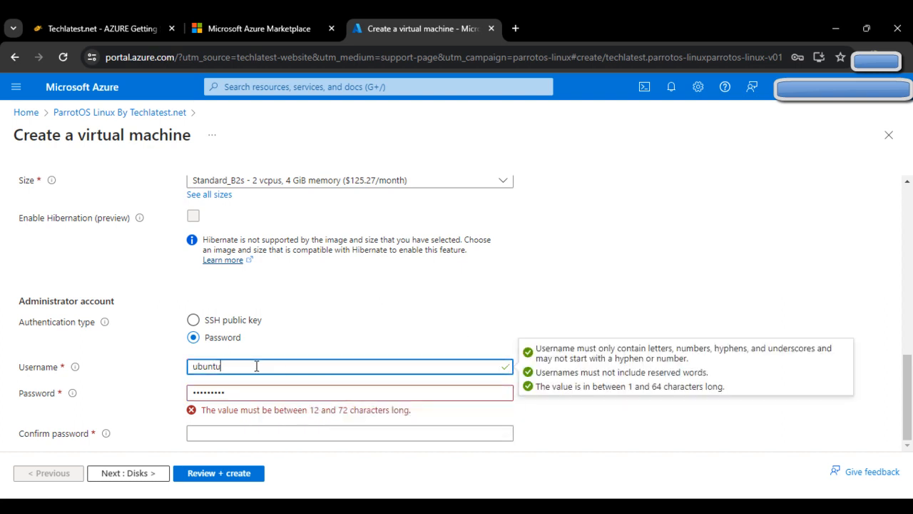
pyautogui.click(267, 396)
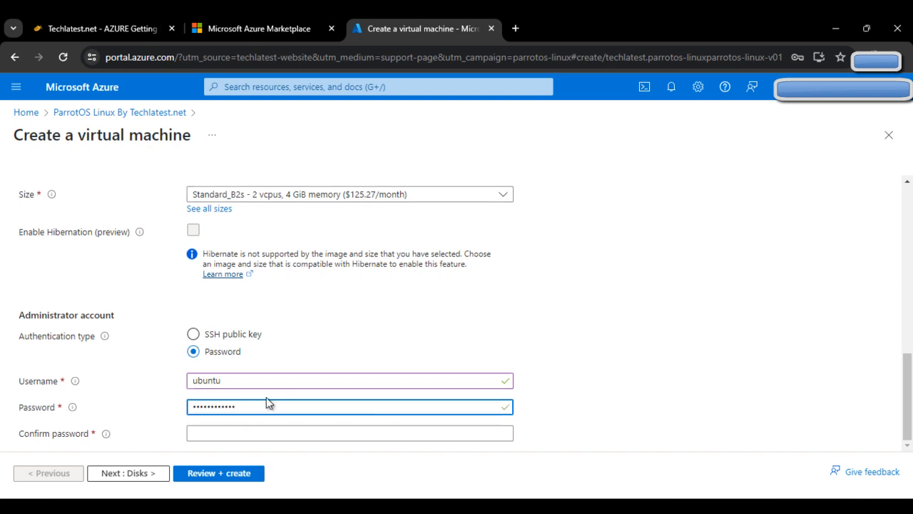
pyautogui.click(268, 434)
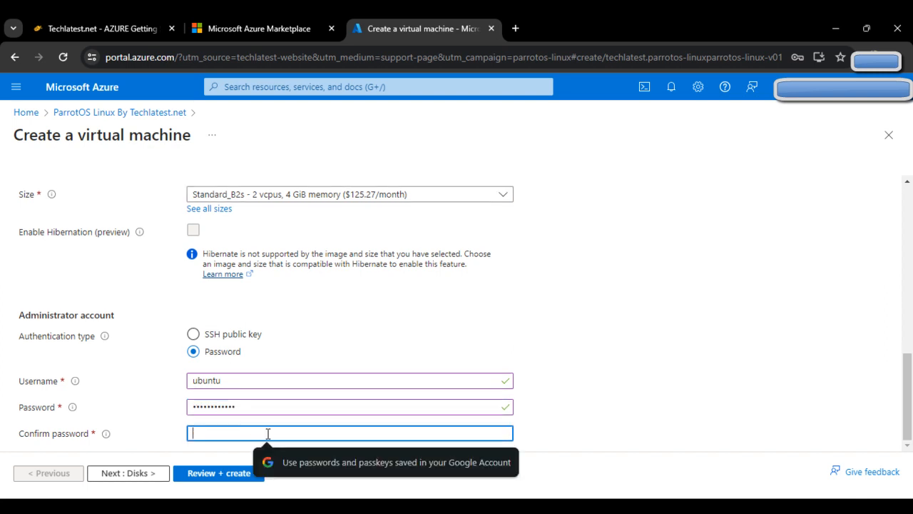
pyautogui.write('P•••••')
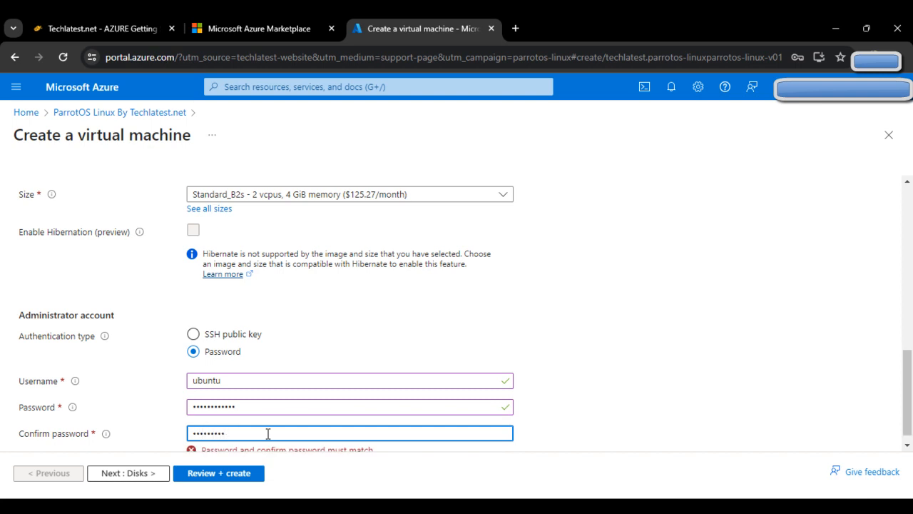
pyautogui.press('BackSpace')
pyautogui.press('BackSpace')
pyautogui.press('BackSpace')
pyautogui.press('BackSpace')
pyautogui.press('BackSpace')
pyautogui.write('••')
pyautogui.press('BackSpace')
pyautogui.press('BackSpace')
pyautogui.write('••')
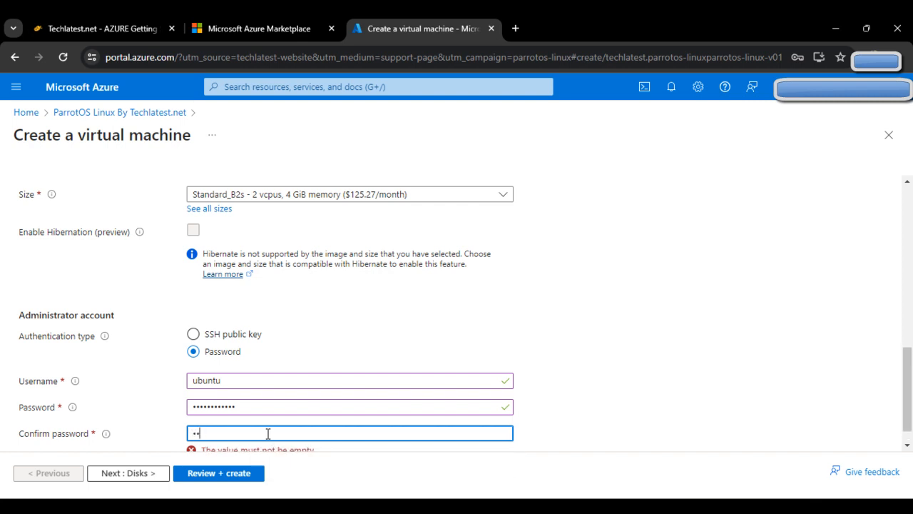
pyautogui.write('••••')
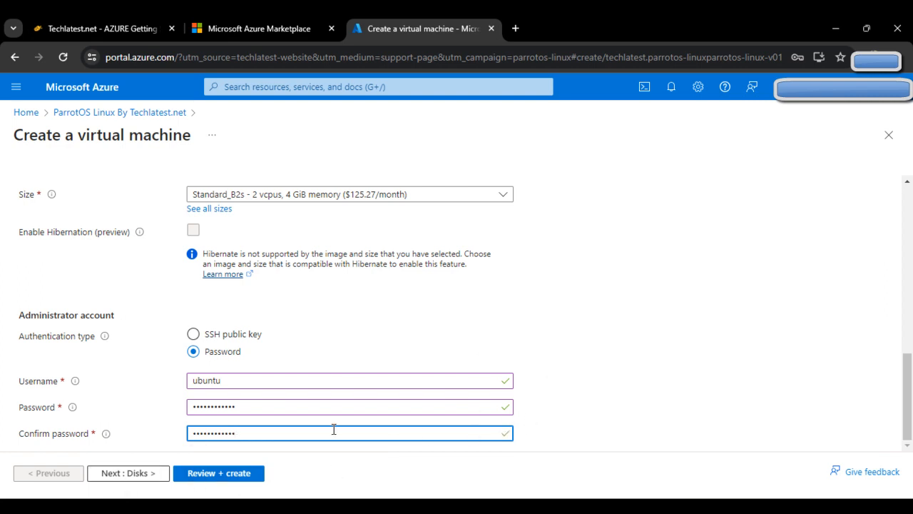
pyautogui.scroll(10, 354, 377)
# Move to the Disks tab, decline the browser's password save, and check the guide's disk step.
pyautogui.scroll(-5, 311, 467)
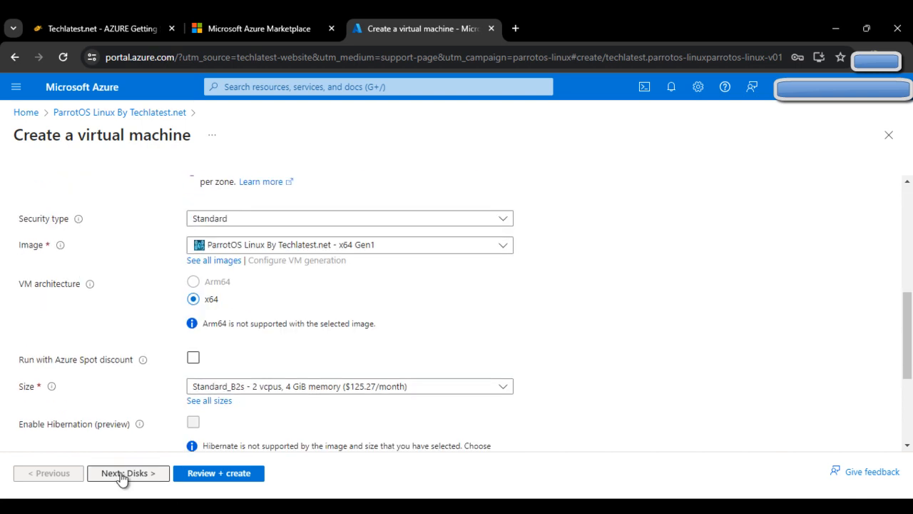
pyautogui.click(122, 473)
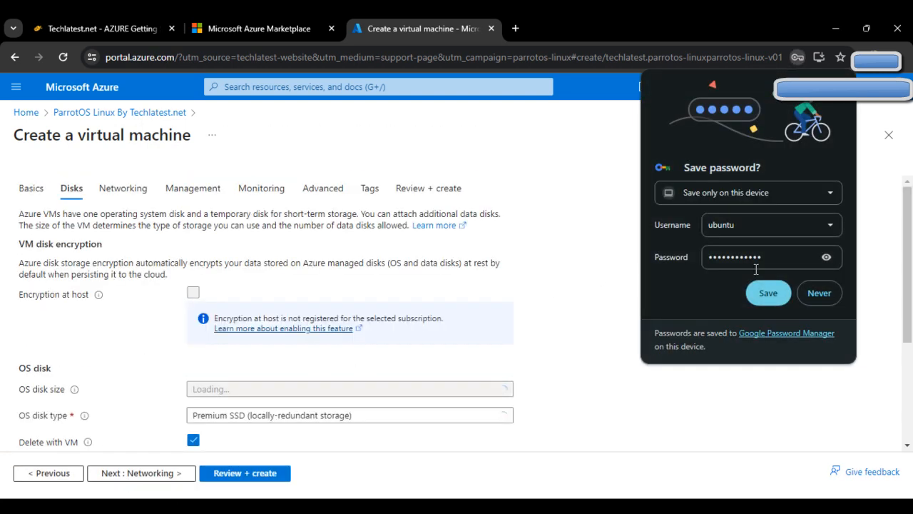
pyautogui.click(819, 293)
pyautogui.scroll(-1, 333, 363)
pyautogui.scroll(-2, 333, 361)
pyautogui.scroll(3, 340, 367)
pyautogui.scroll(-1, 390, 371)
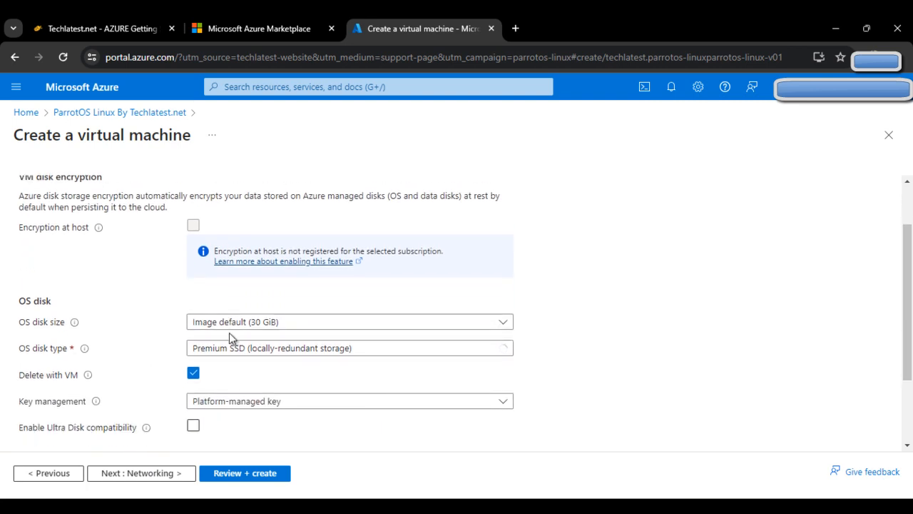
pyautogui.click(166, 20)
pyautogui.scroll(-3, 664, 381)
pyautogui.scroll(-3, 664, 371)
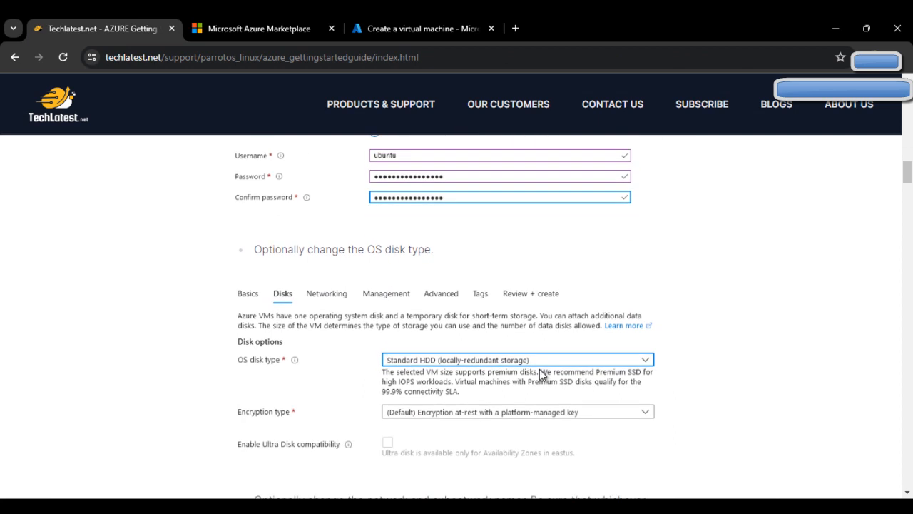
# Set the OS disk type to Standard HDD, then read the guide's networking step.
pyautogui.click(441, 19)
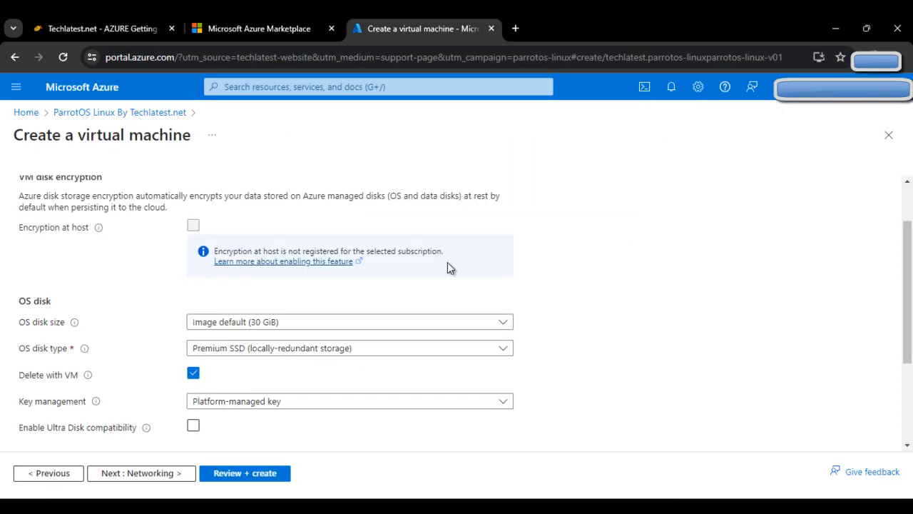
pyautogui.click(454, 350)
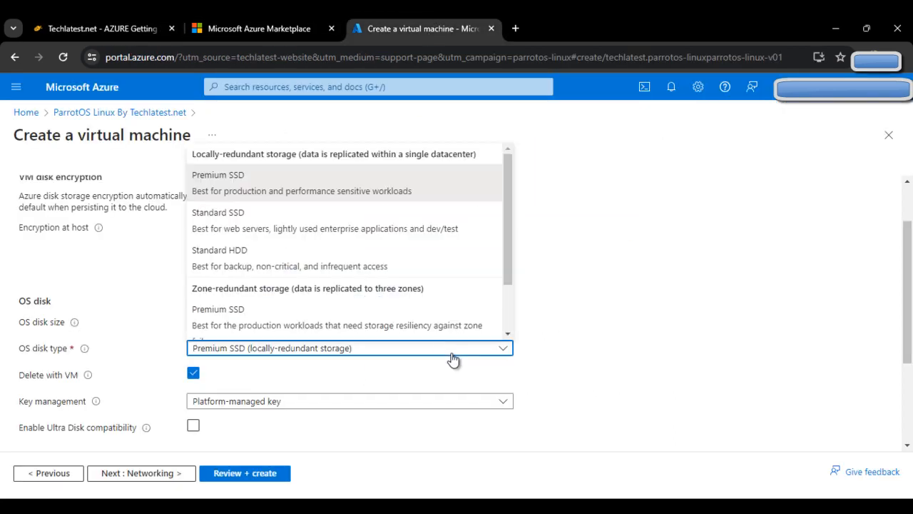
pyautogui.click(419, 269)
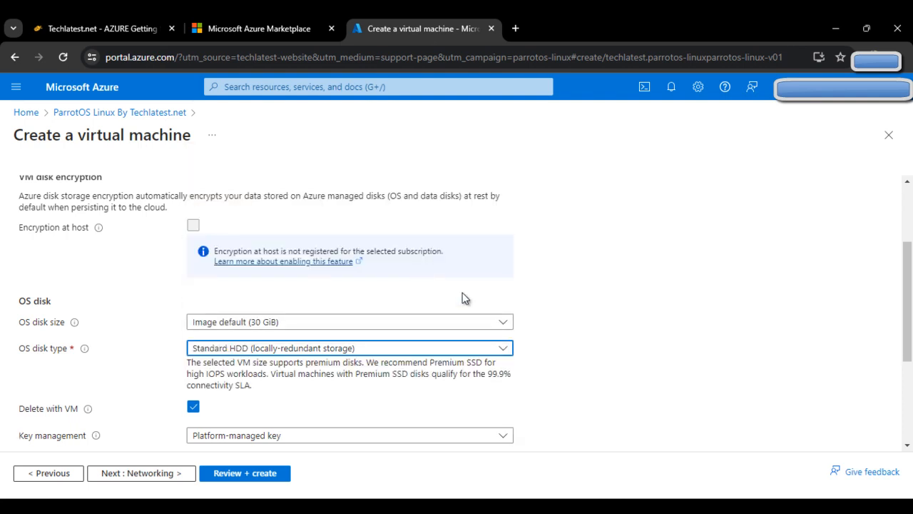
pyautogui.scroll(-5, 593, 388)
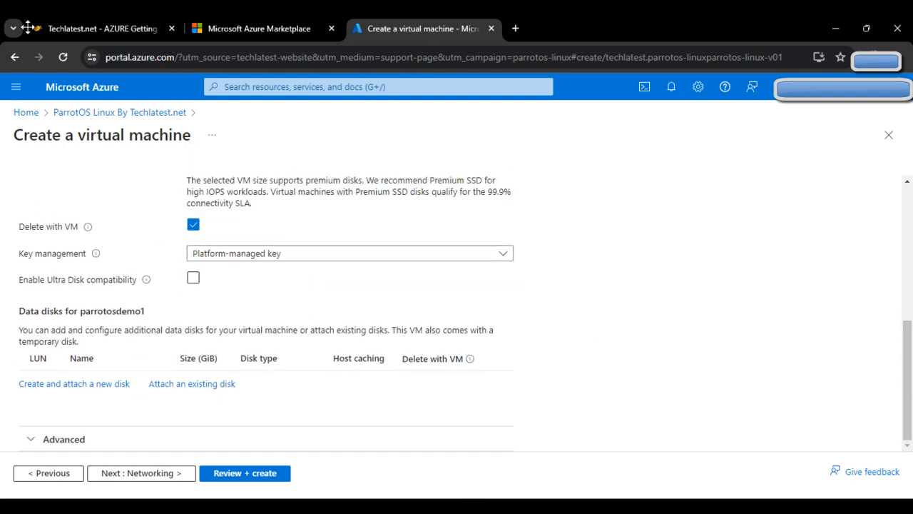
pyautogui.click(147, 21)
pyautogui.scroll(-2, 481, 356)
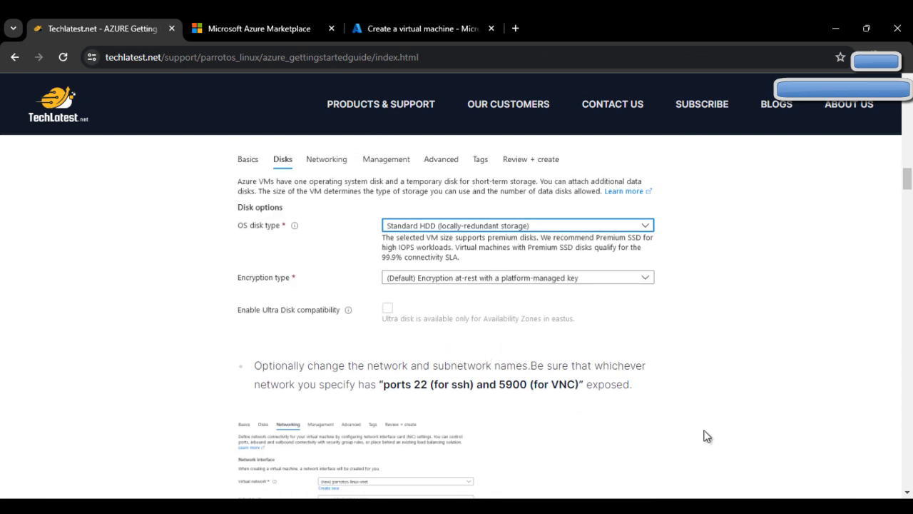
# Review the default networking: parrotosdemo1-vnet, subnet default (10.3.0.0/24), public IP, parrotosdemo1-nsg.
pyautogui.scroll(-2, 623, 432)
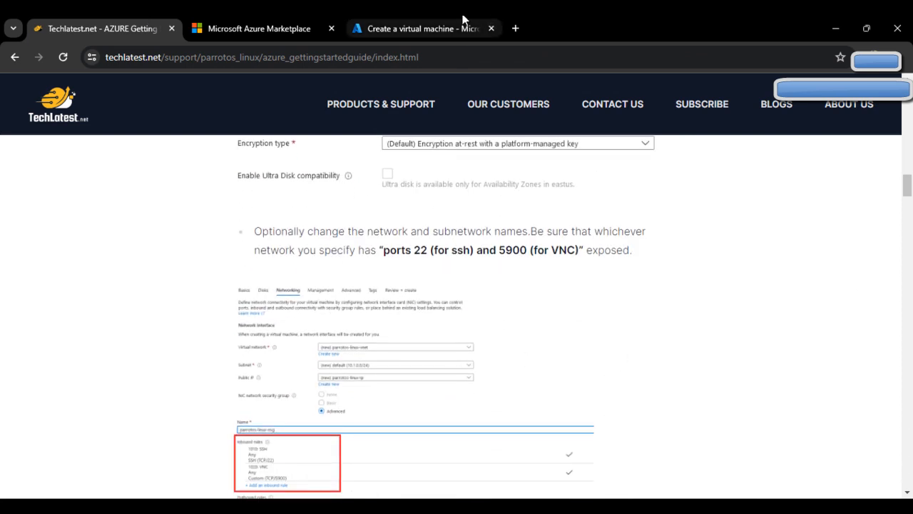
pyautogui.click(480, 20)
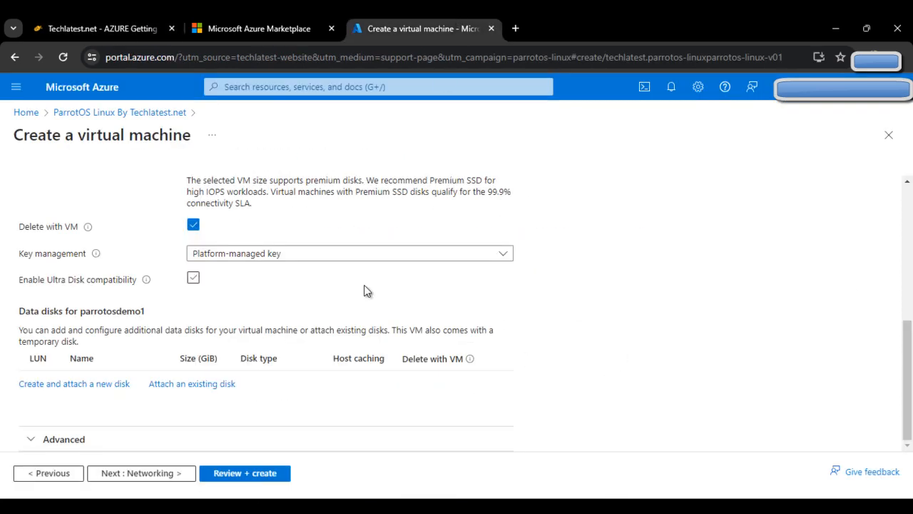
pyautogui.click(150, 474)
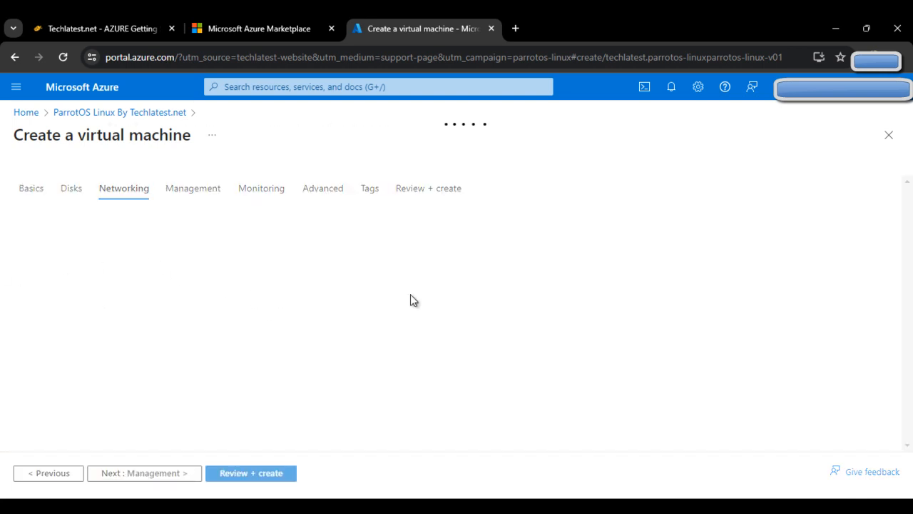
pyautogui.scroll(-1, 424, 359)
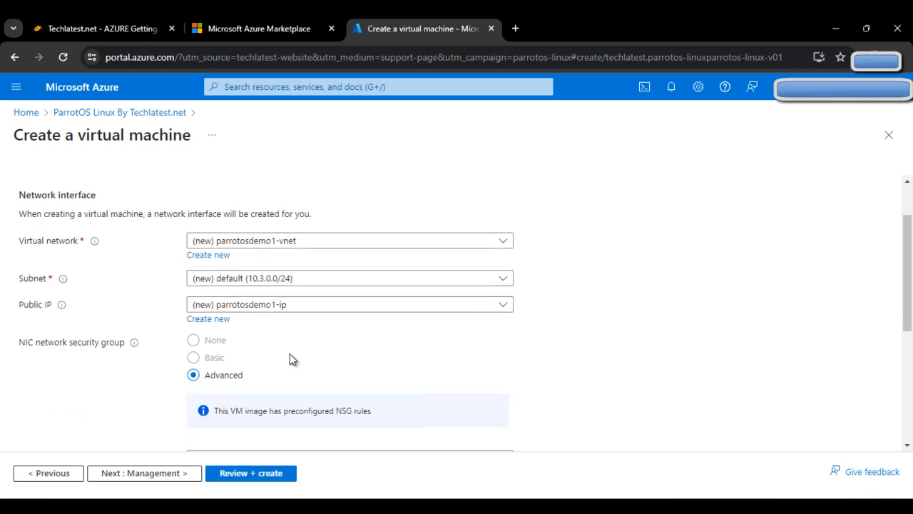
pyautogui.scroll(-4, 392, 355)
pyautogui.scroll(1, 265, 363)
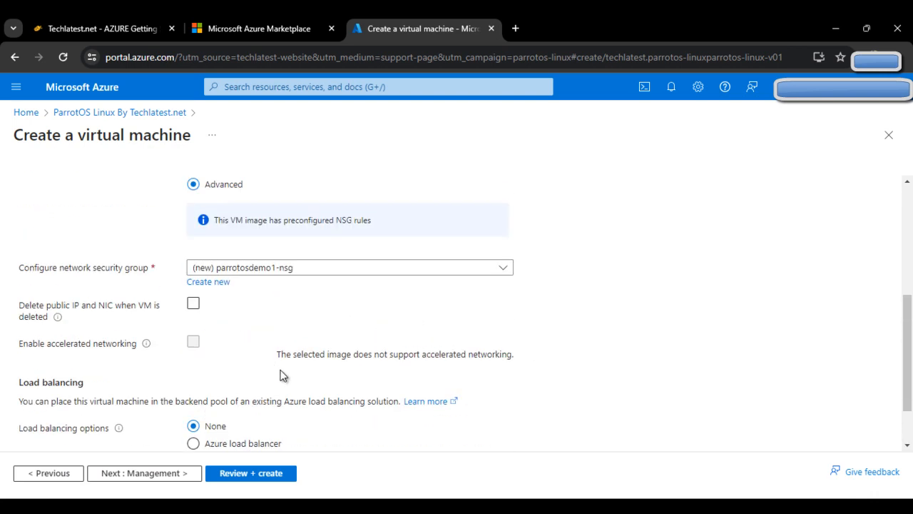
pyautogui.scroll(-1, 288, 378)
# Step through Management, Monitoring, Advanced and Tags to Review + create for parrotosdemo1.
pyautogui.click(157, 478)
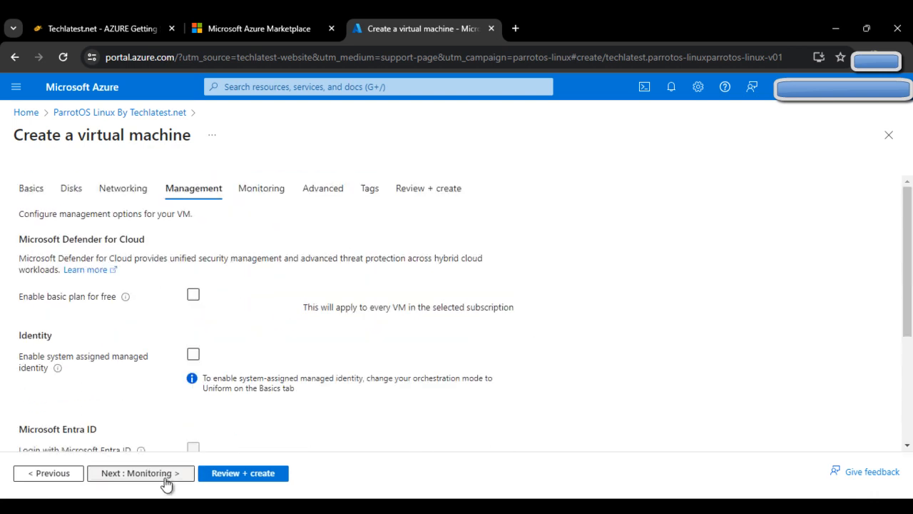
pyautogui.scroll(-3, 284, 384)
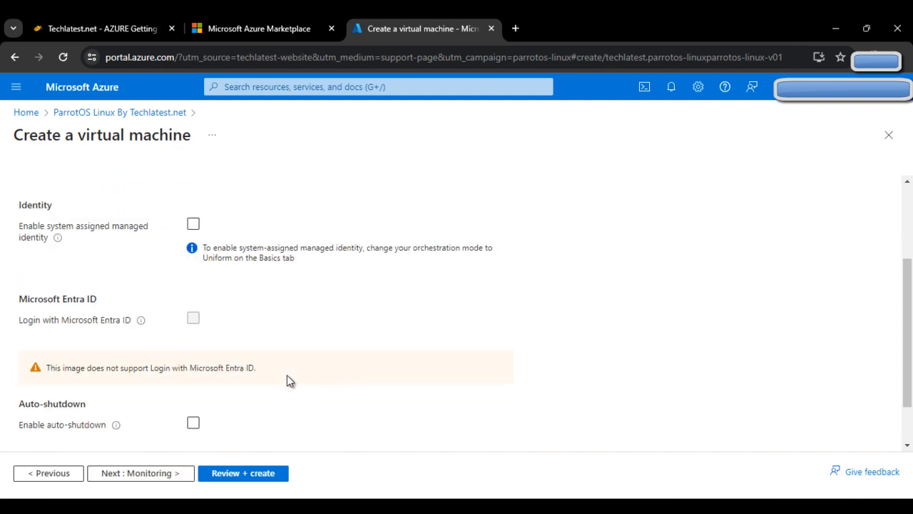
pyautogui.click(141, 480)
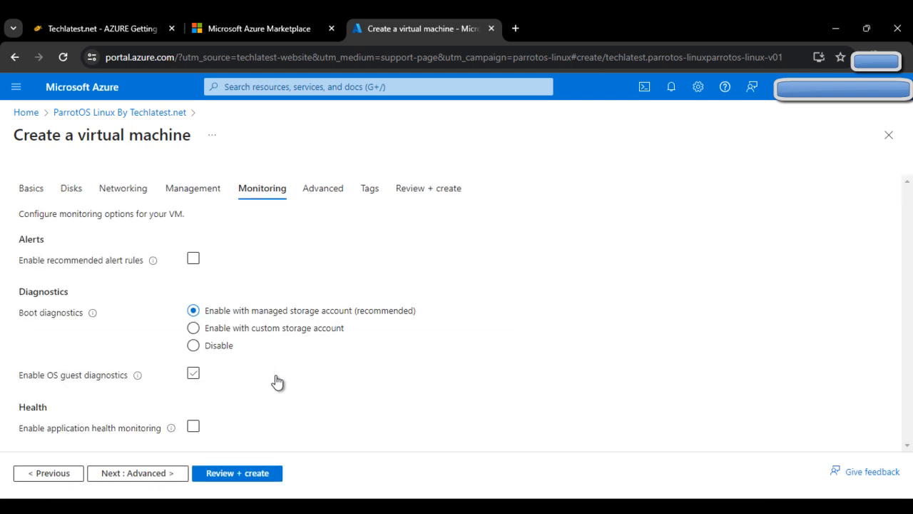
pyautogui.click(129, 474)
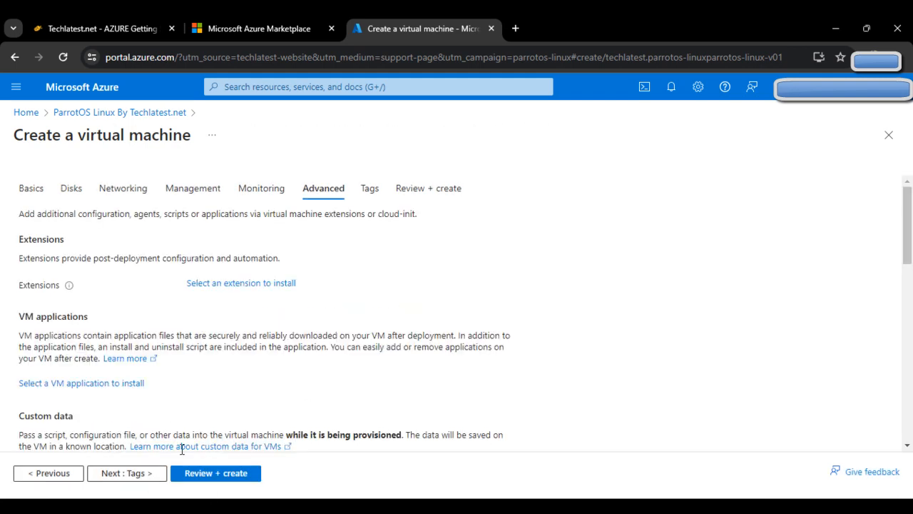
pyautogui.scroll(-10, 218, 397)
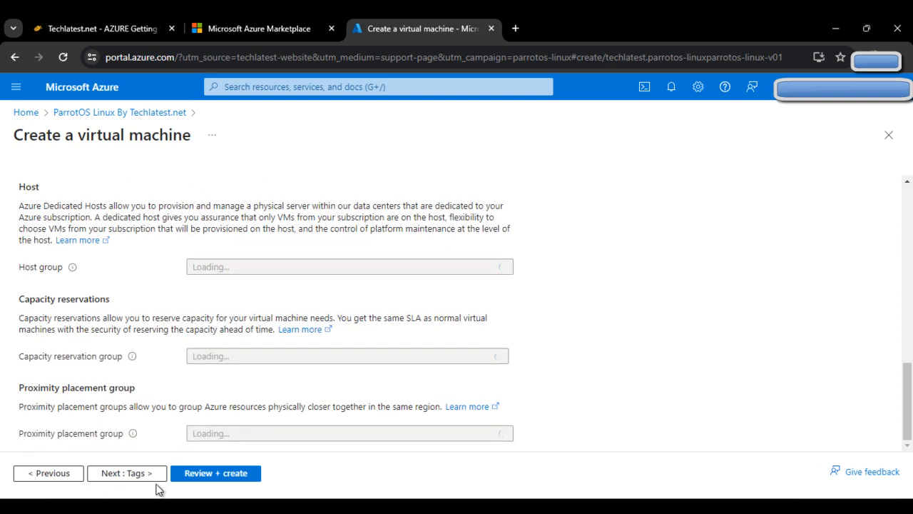
pyautogui.click(127, 473)
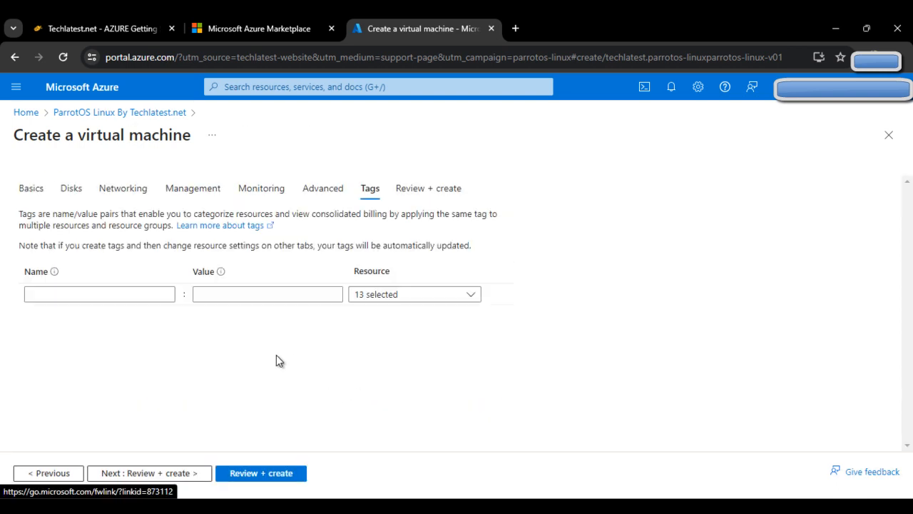
pyautogui.click(159, 473)
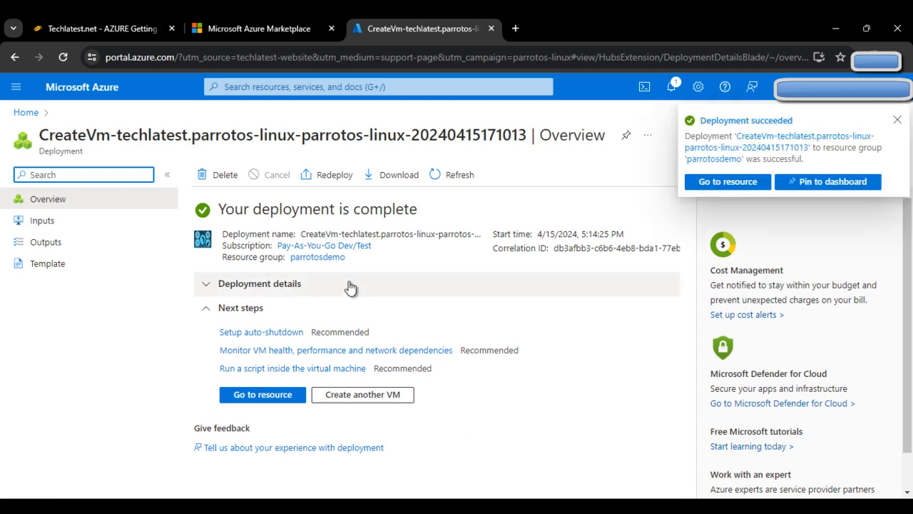
# Open the parrotosdemo1 VM, copy its public IP 20.127.241.145, and check the guide's password step.
pyautogui.click(897, 119)
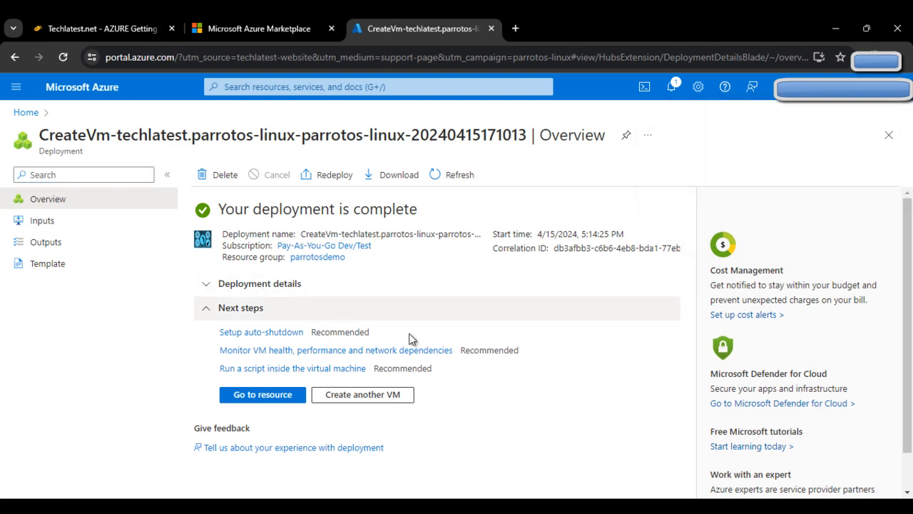
pyautogui.click(263, 398)
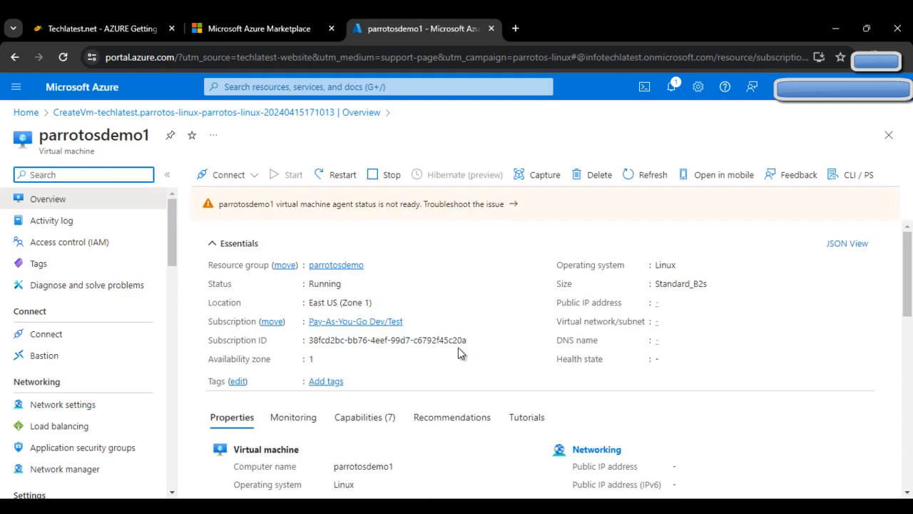
pyautogui.scroll(-1, 512, 294)
pyautogui.scroll(1, 521, 306)
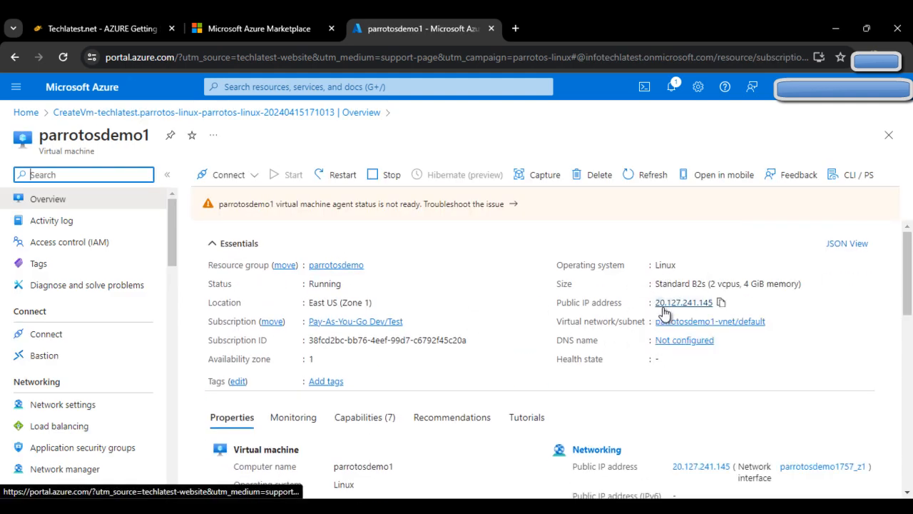
pyautogui.click(722, 304)
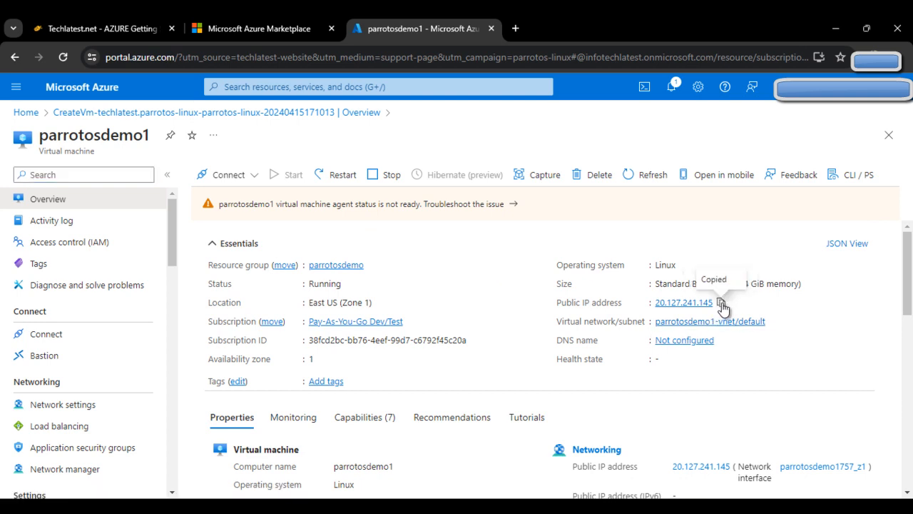
pyautogui.click(175, 20)
pyautogui.scroll(-6, 320, 228)
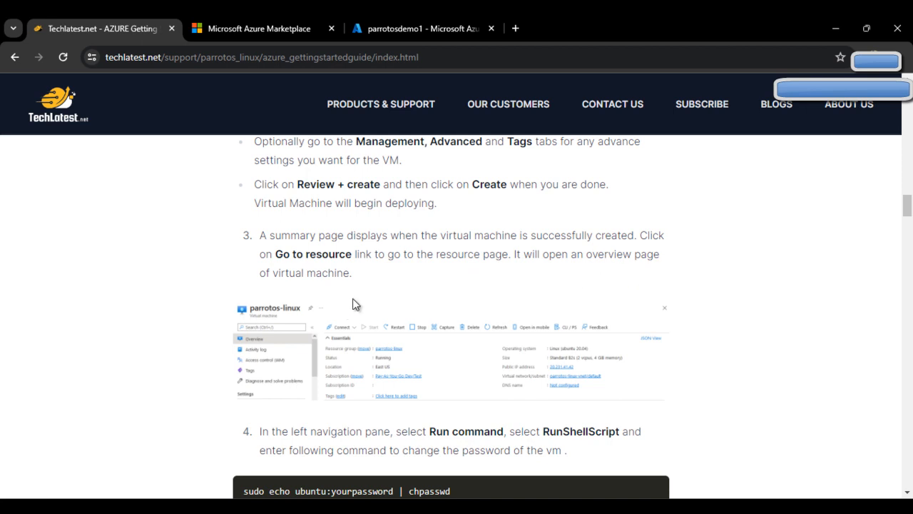
# Select the chpasswd password-change command in step 4 of the Techlatest guide.
pyautogui.scroll(-1, 344, 300)
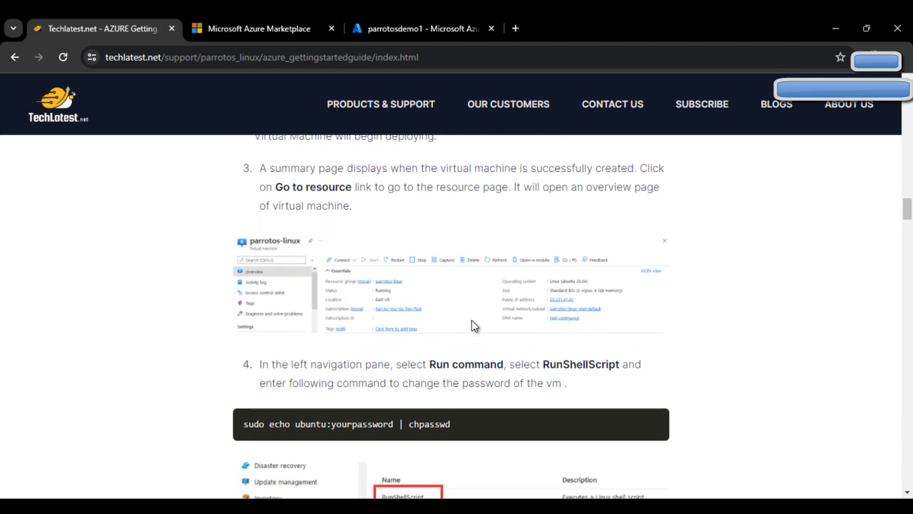
pyautogui.scroll(-1, 305, 344)
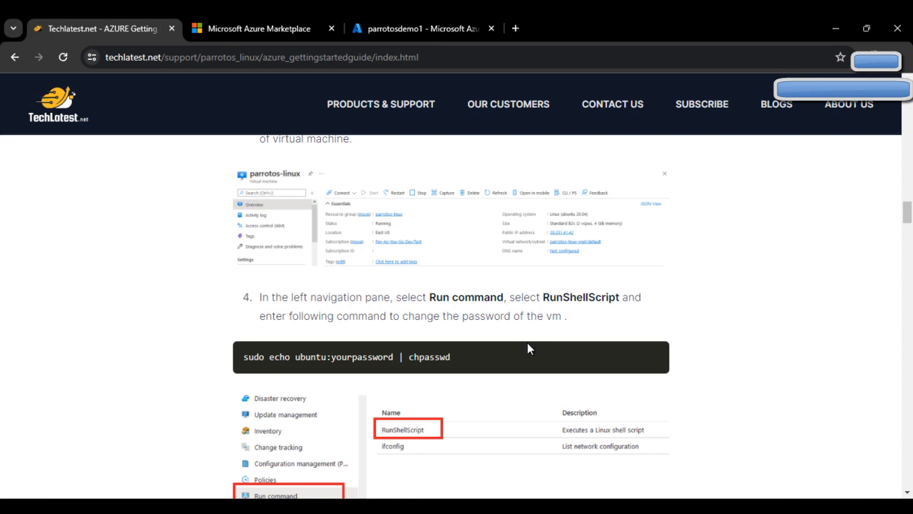
pyautogui.doubleClick(344, 356)
pyautogui.tripleClick(355, 360)
# Filter the parrotosdemo1 VM's menu in Azure to 'Run'.
pyautogui.click(417, 29)
pyautogui.click(75, 177)
pyautogui.write('Run')
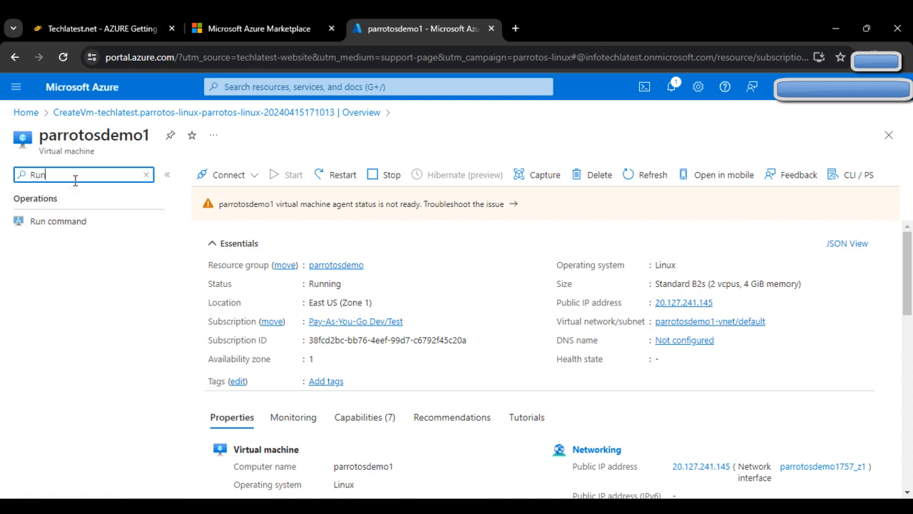
# Open RunShellScript under Run command and paste in the chpasswd command.
pyautogui.click(79, 220)
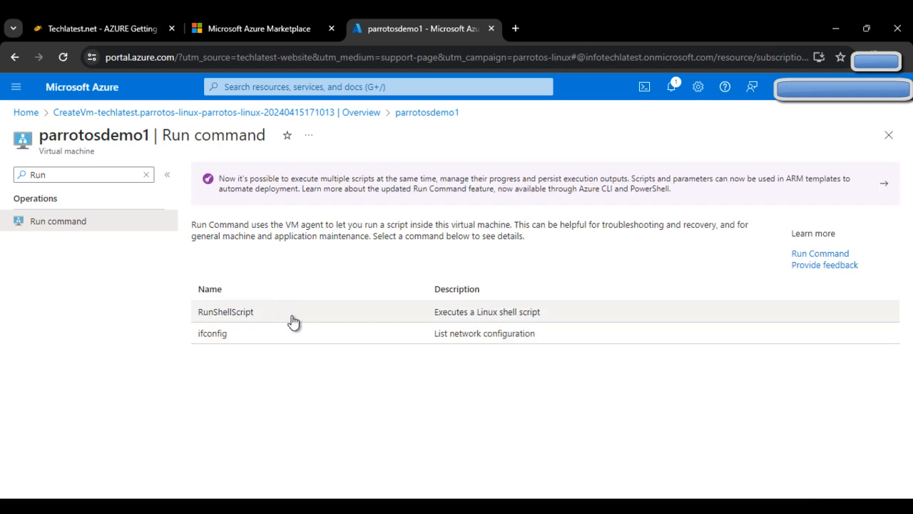
pyautogui.click(291, 320)
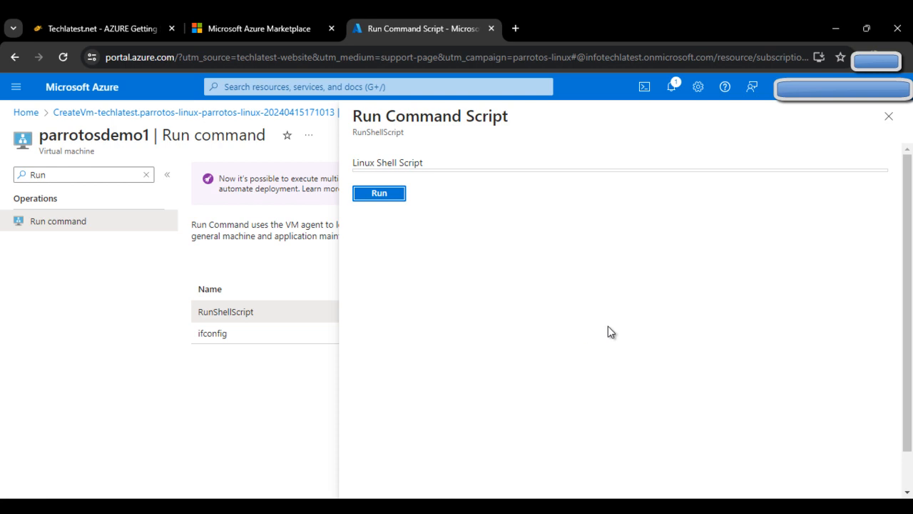
pyautogui.click(444, 186)
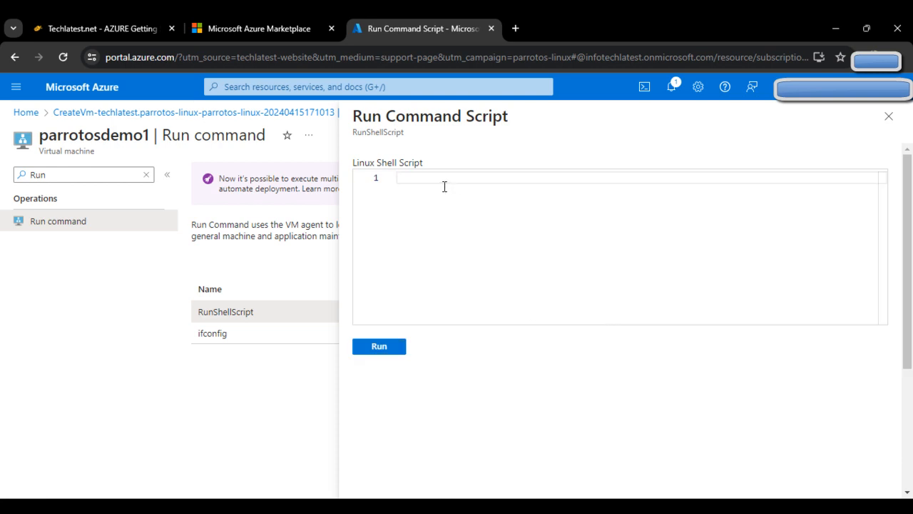
pyautogui.hotkey('ctrl', 'v')
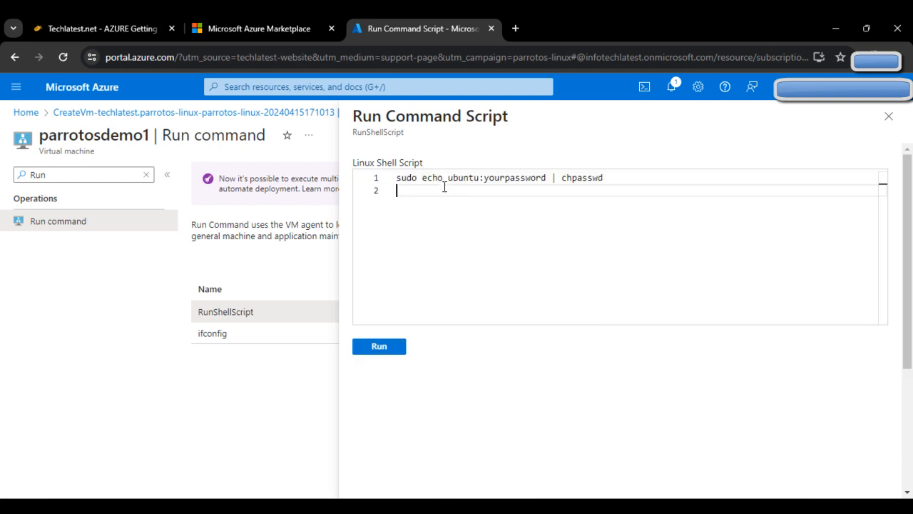
# Replace the placeholder with the ubuntu user's new password and run the script.
pyautogui.doubleClick(548, 177)
pyautogui.press('BackSpace')
pyautogui.press('BackSpace')
pyautogui.press('BackSpace')
pyautogui.press('BackSpace')
pyautogui.press('BackSpace')
pyautogui.press('BackSpace')
pyautogui.press('BackSpace')
pyautogui.press('BackSpace')
pyautogui.press('BackSpace')
pyautogui.press('BackSpace')
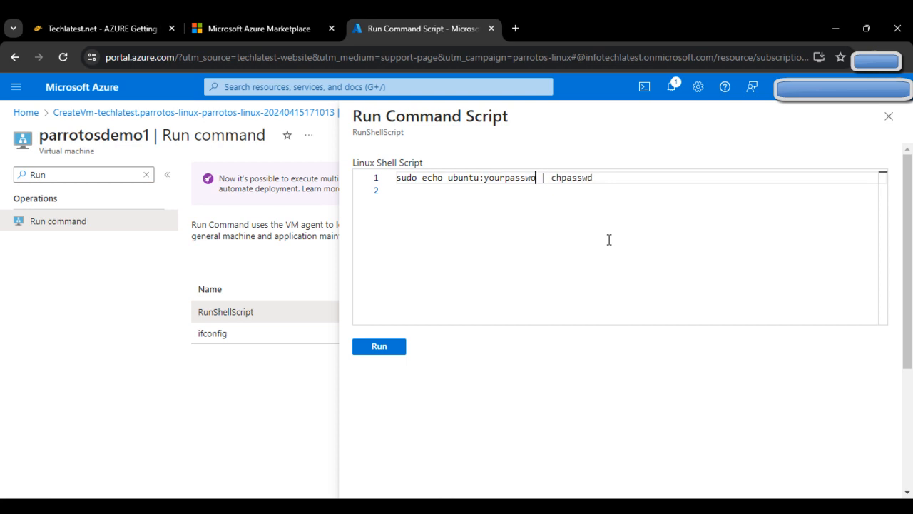
pyautogui.press('BackSpace')
pyautogui.press('BackSpace')
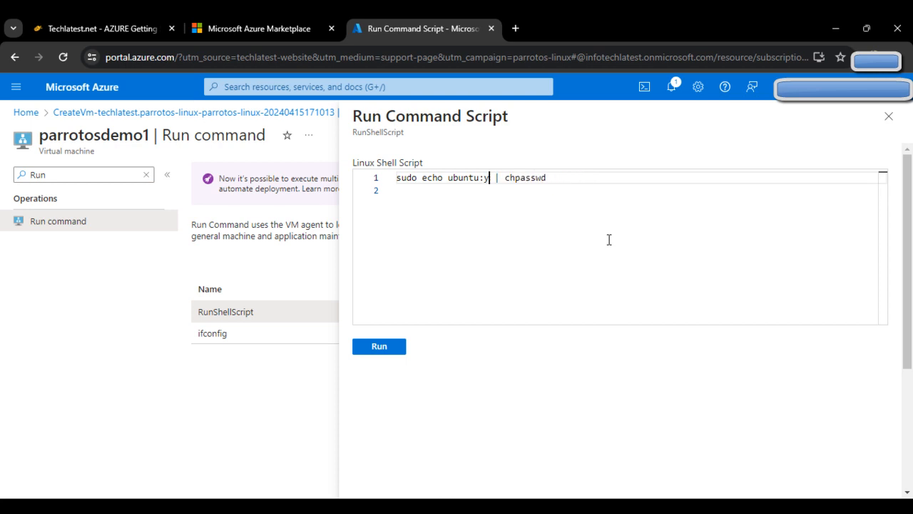
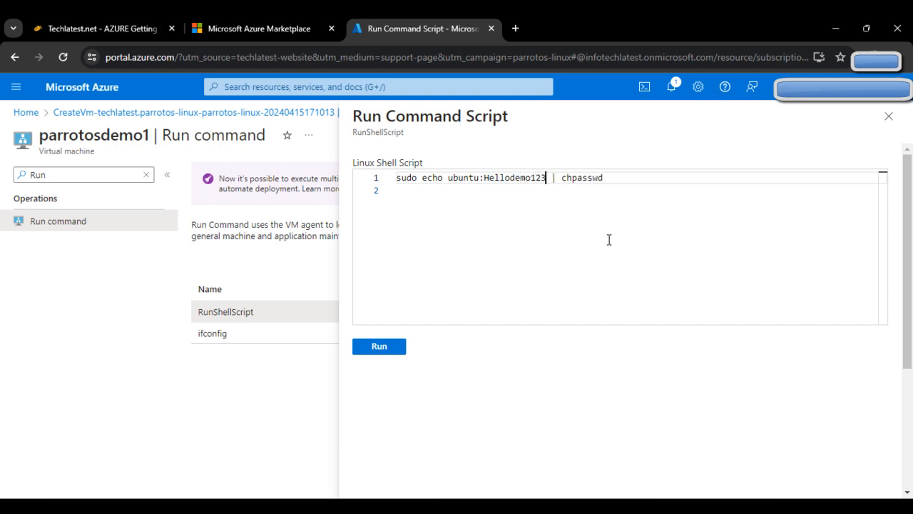
pyautogui.click(492, 218)
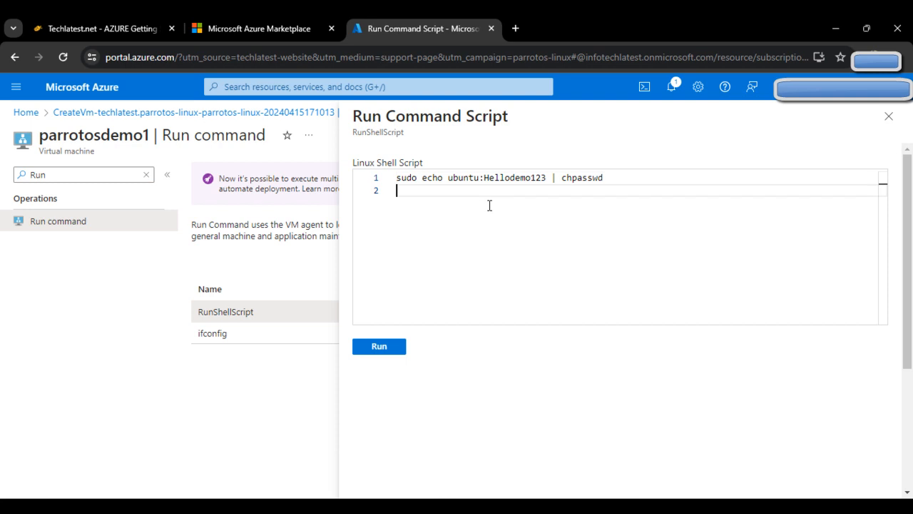
pyautogui.click(390, 349)
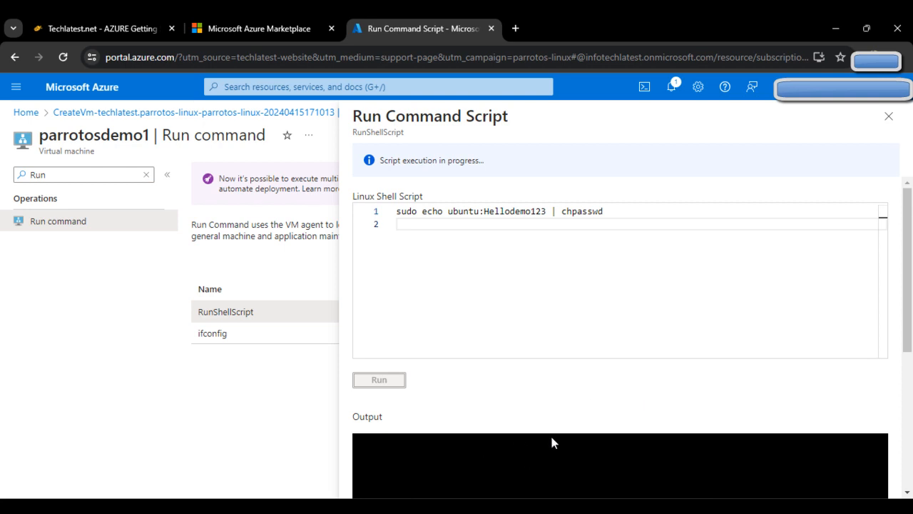
# Read ahead in the guide while checking on the running chpasswd script in Azure.
pyautogui.click(164, 25)
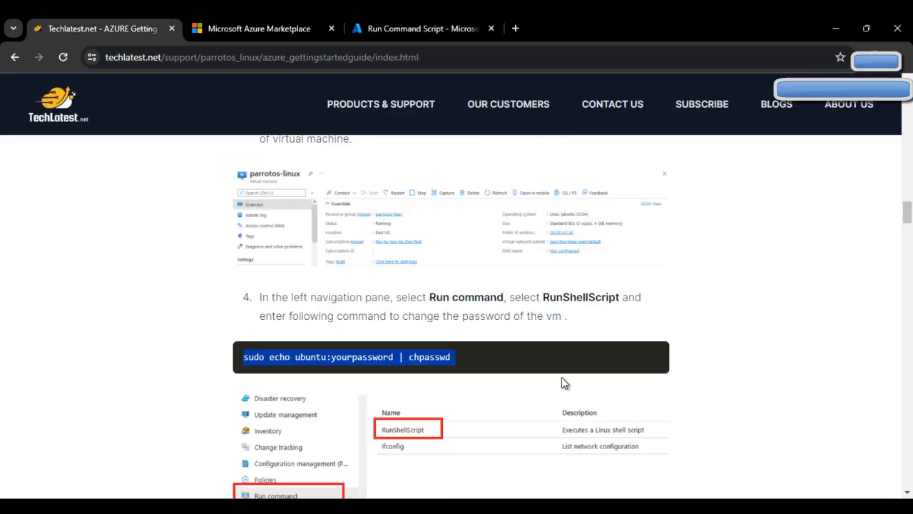
pyautogui.scroll(-3, 571, 389)
pyautogui.scroll(-3, 584, 408)
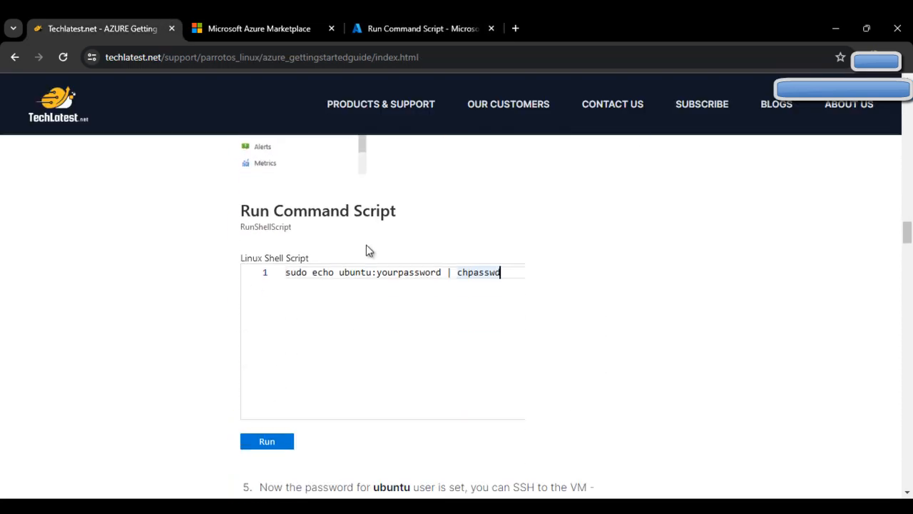
pyautogui.scroll(-2, 552, 292)
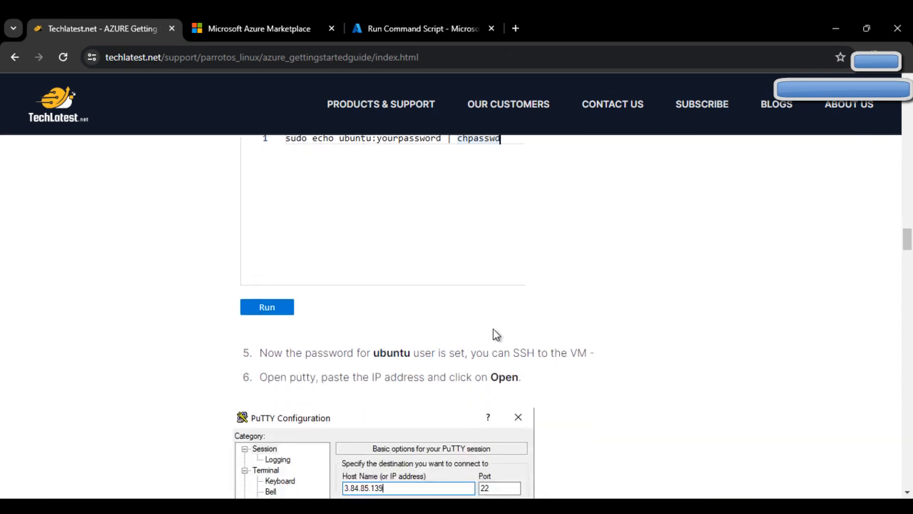
pyautogui.click(403, 21)
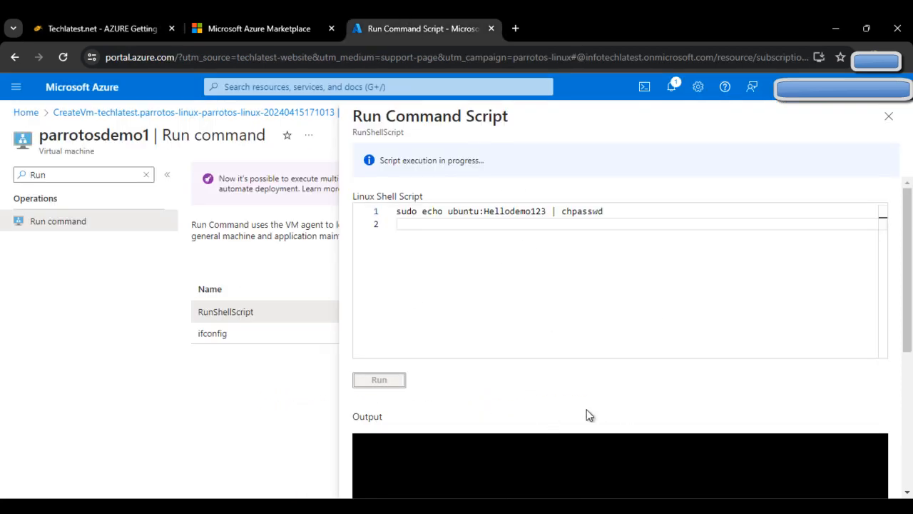
pyautogui.click(68, 21)
pyautogui.scroll(-1, 443, 400)
pyautogui.scroll(-1, 443, 396)
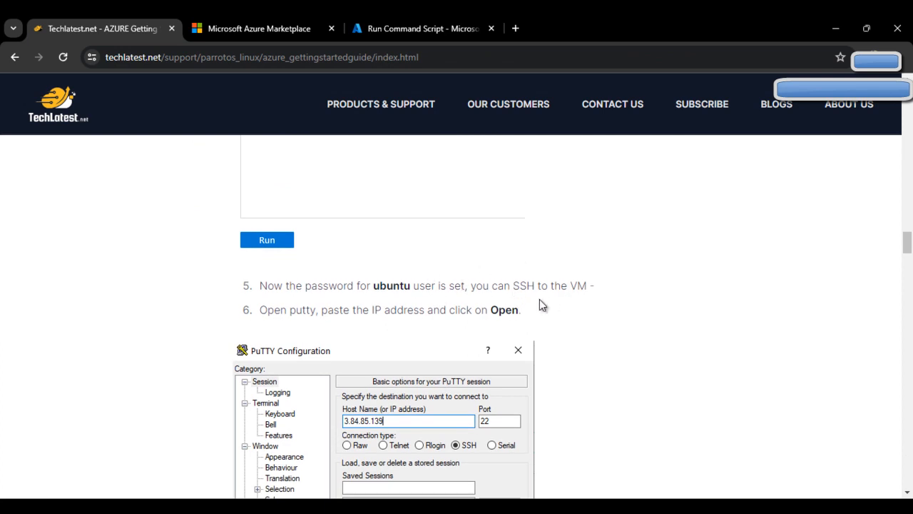
pyautogui.scroll(-2, 560, 308)
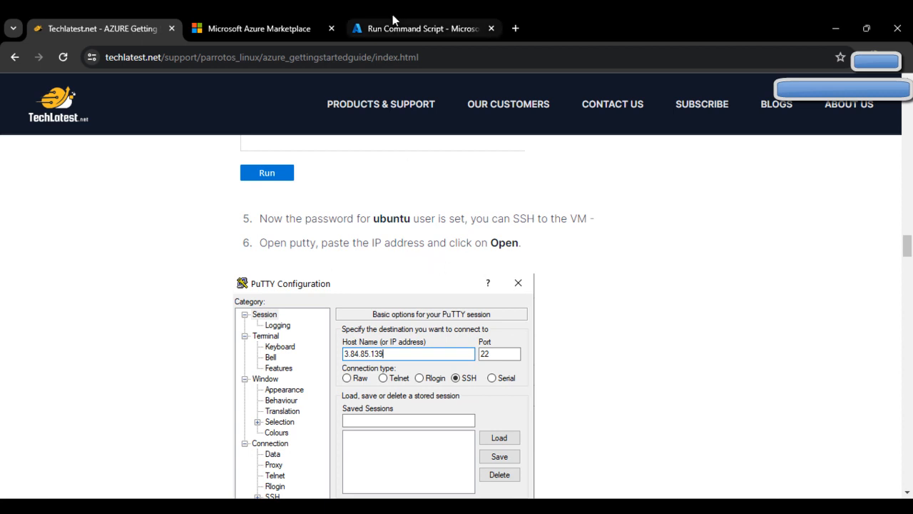
pyautogui.click(421, 28)
pyautogui.scroll(-4, 667, 384)
pyautogui.scroll(4, 629, 386)
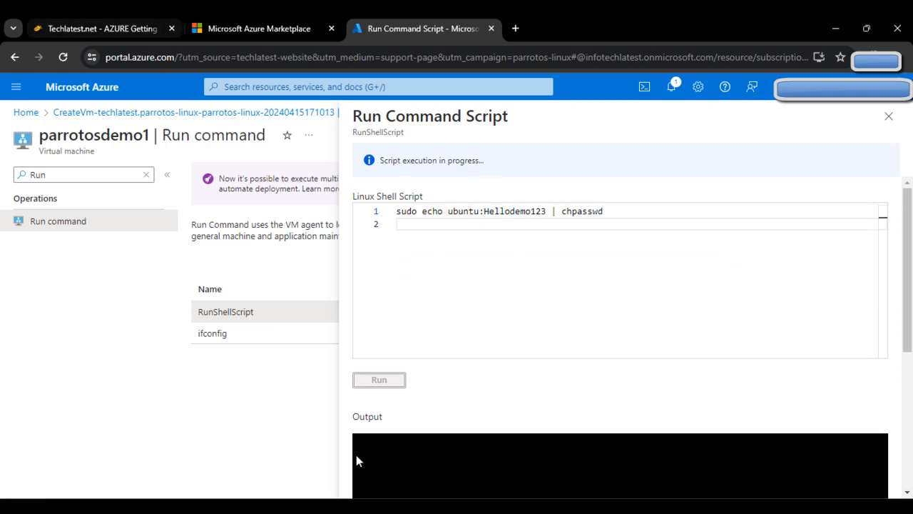
# Launch PuTTY via Windows search ('pu') and drag its window clear of the Azure script pane.
pyautogui.press('super')
pyautogui.write('pu')
pyautogui.press('Return')
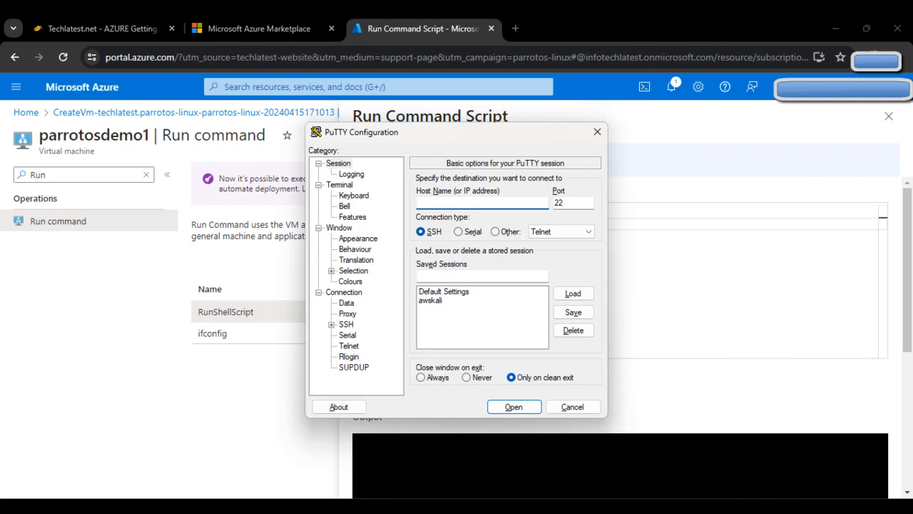
pyautogui.moveTo(484, 133); pyautogui.dragTo(522, 144)
pyautogui.moveTo(459, 143); pyautogui.dragTo(725, 146)
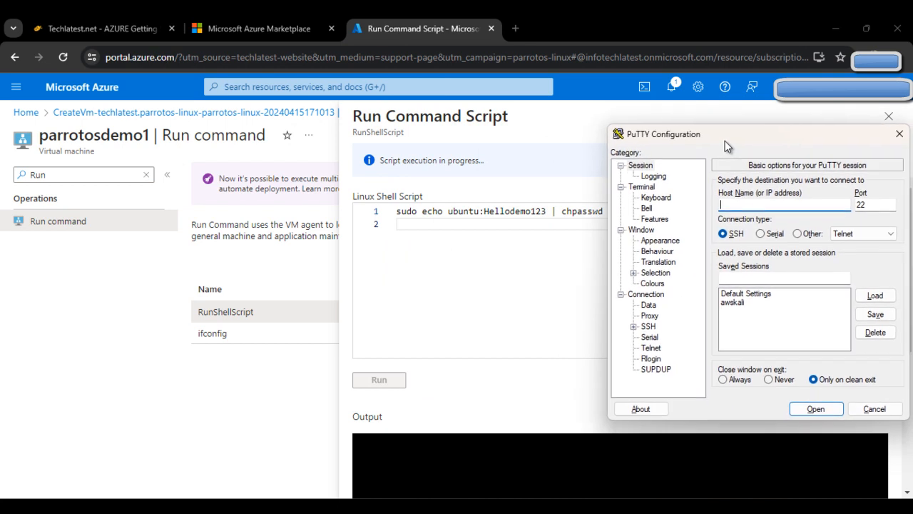
pyautogui.click(564, 211)
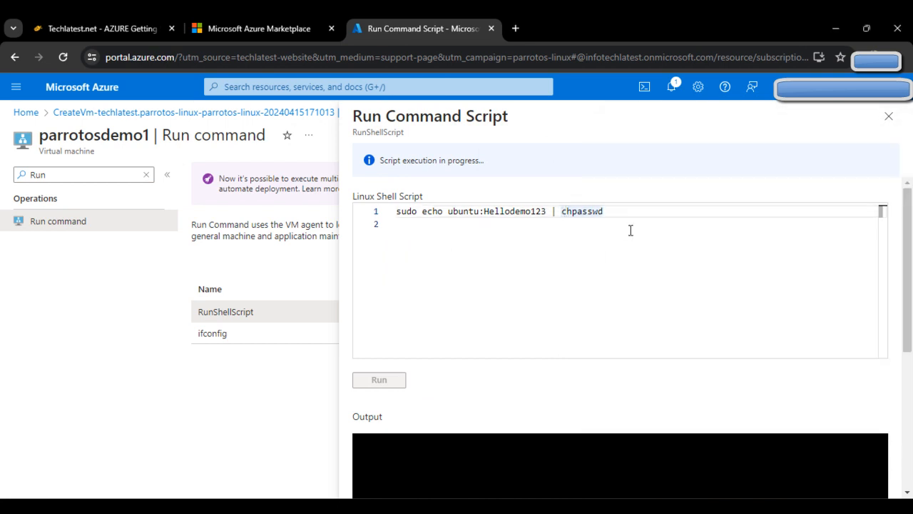
# Check the finished chpasswd script output showing Enable succeeded.
pyautogui.press('BackSpace')
pyautogui.click(526, 249)
pyautogui.scroll(-1, 490, 419)
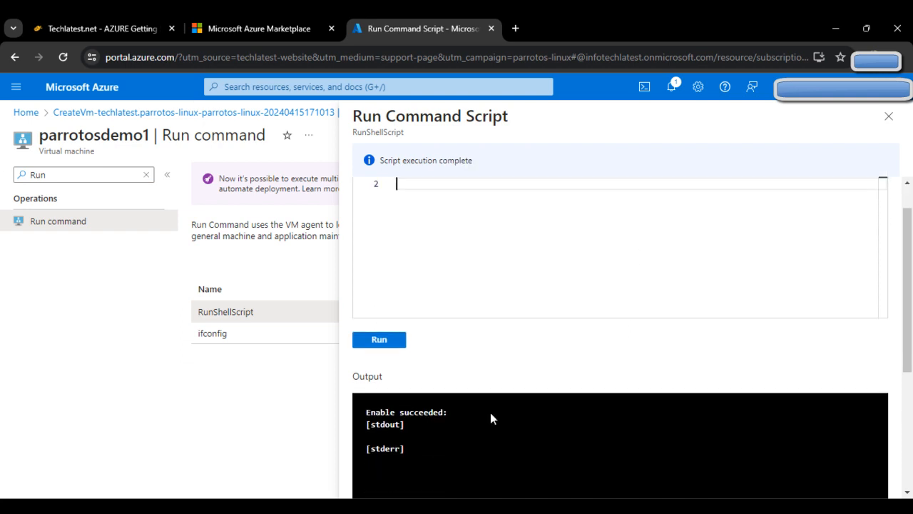
pyautogui.scroll(-2, 491, 412)
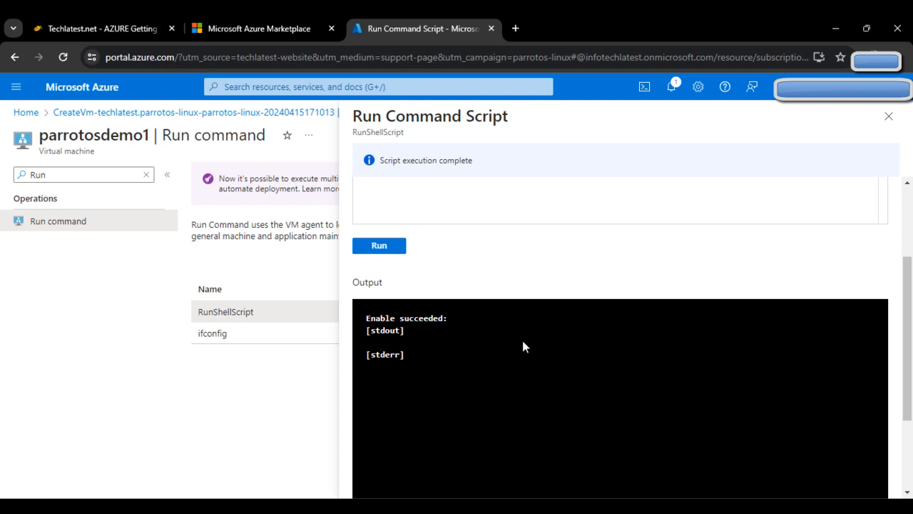
pyautogui.scroll(3, 524, 343)
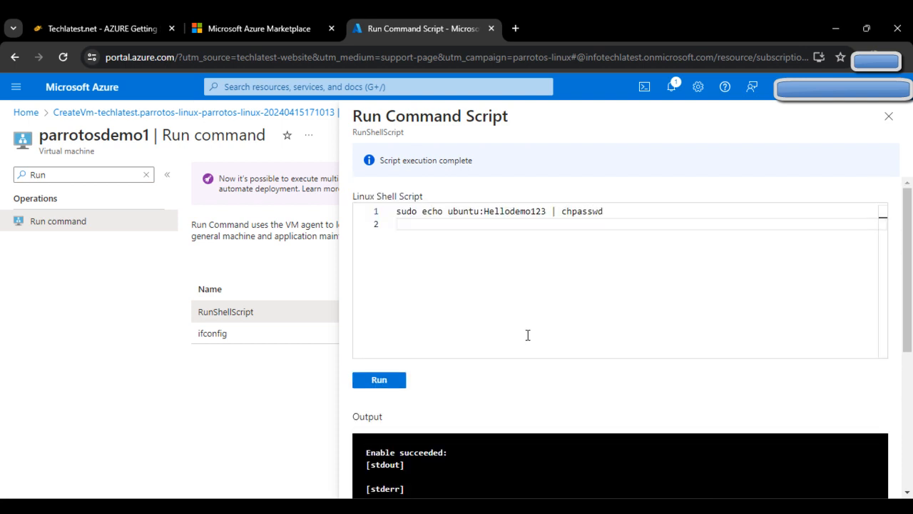
# Close the script panel, clear the Run menu filter, and go to the VM Overview.
pyautogui.click(889, 116)
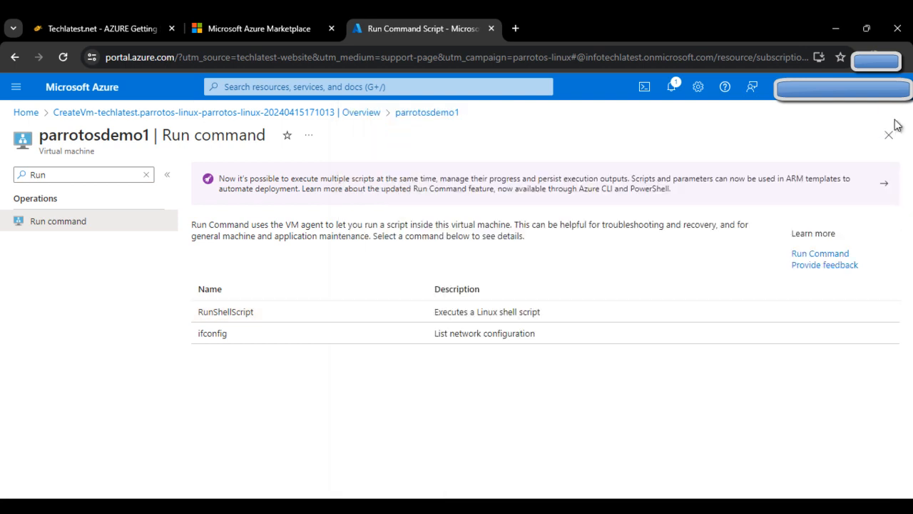
pyautogui.click(146, 175)
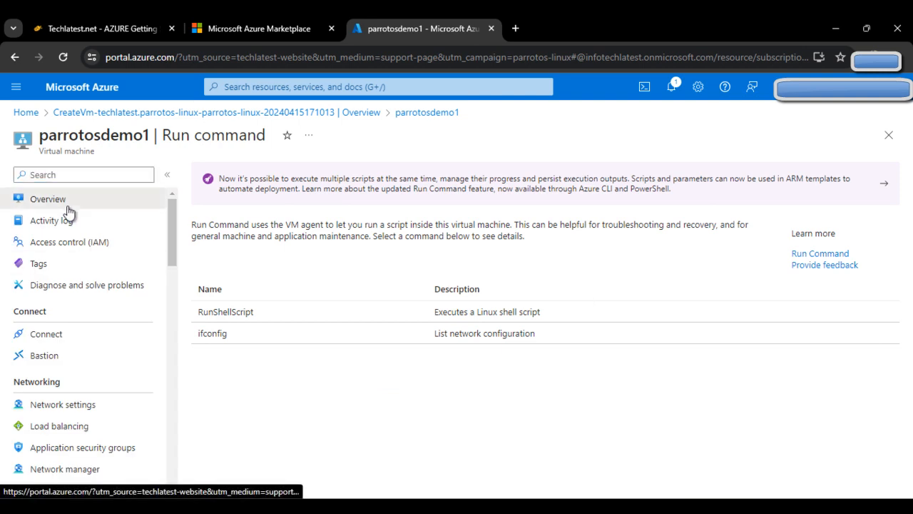
pyautogui.click(63, 202)
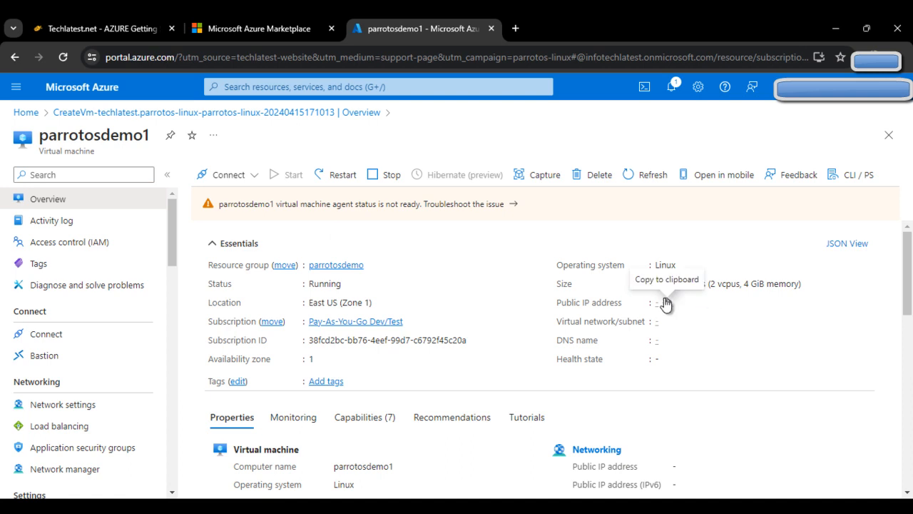
# Copy the VM's public IP 20.127.241.145 into PuTTY's Host Name field.
pyautogui.click(718, 301)
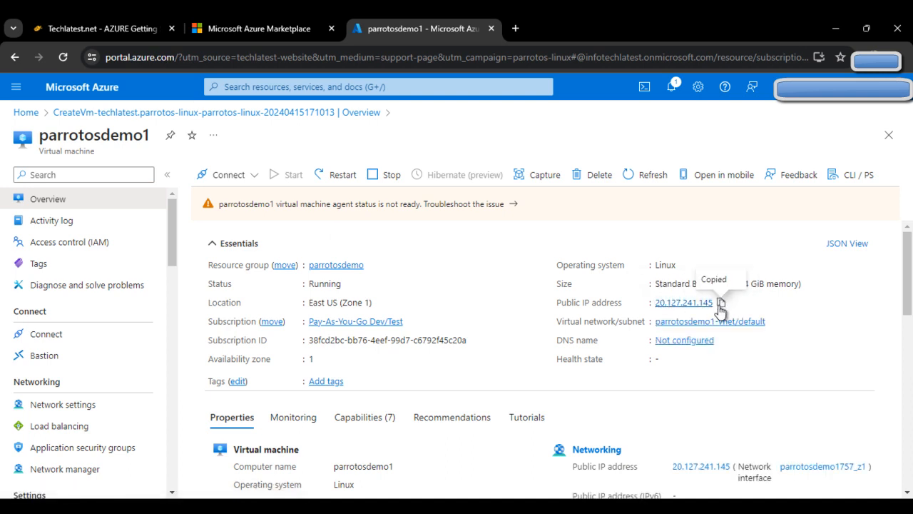
pyautogui.rightClick(761, 207)
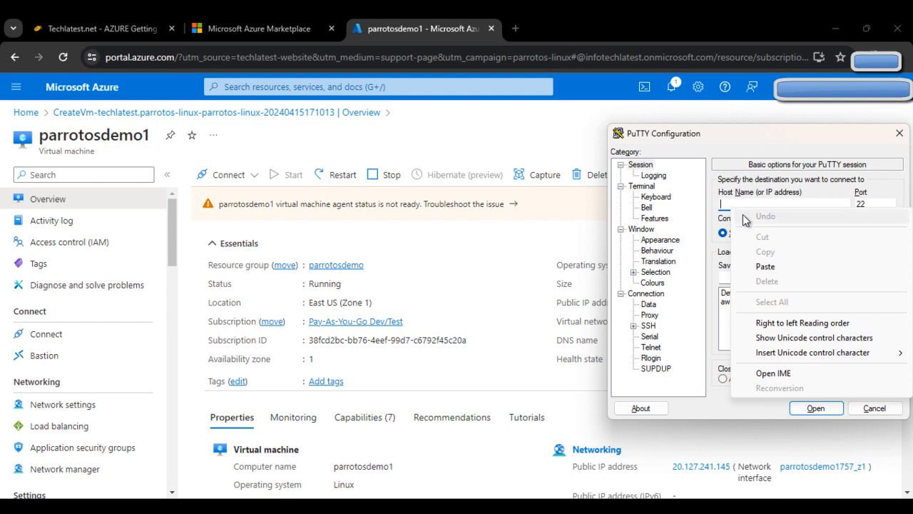
pyautogui.click(781, 266)
# Check the guide's next step, then open the SSH connection to the VM.
pyautogui.click(100, 28)
pyautogui.scroll(-6, 582, 360)
pyautogui.scroll(-5, 581, 355)
pyautogui.scroll(3, 582, 355)
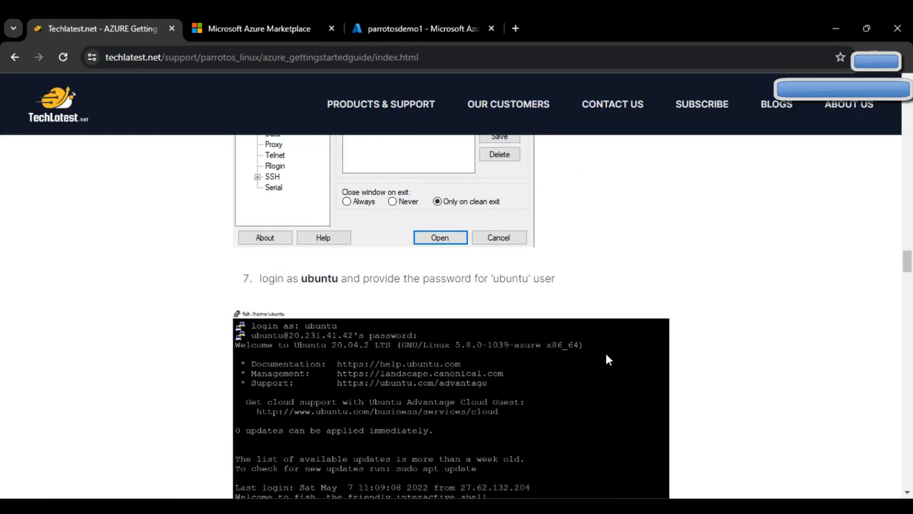
pyautogui.scroll(3, 574, 363)
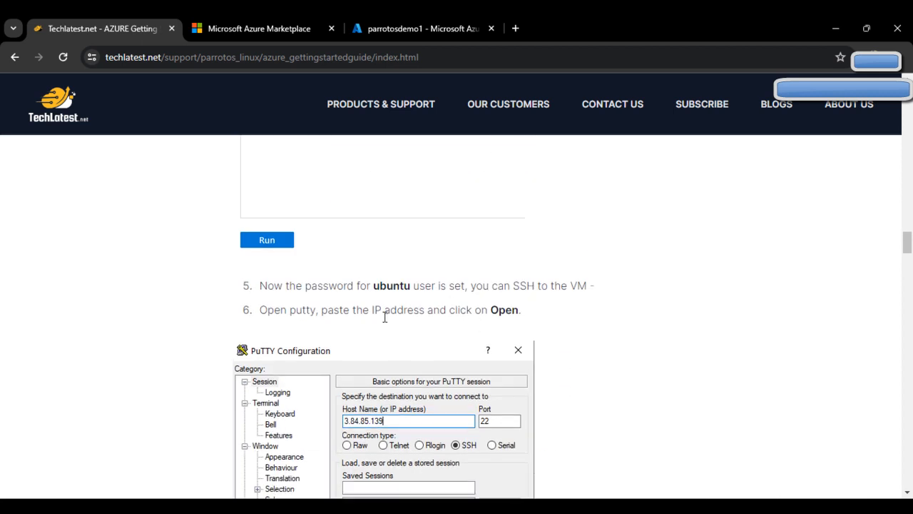
pyautogui.scroll(-1, 464, 328)
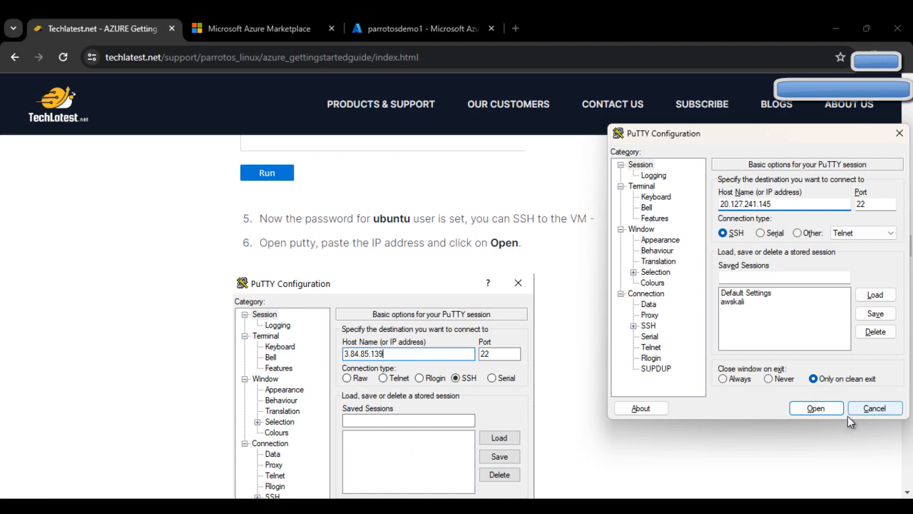
pyautogui.click(822, 414)
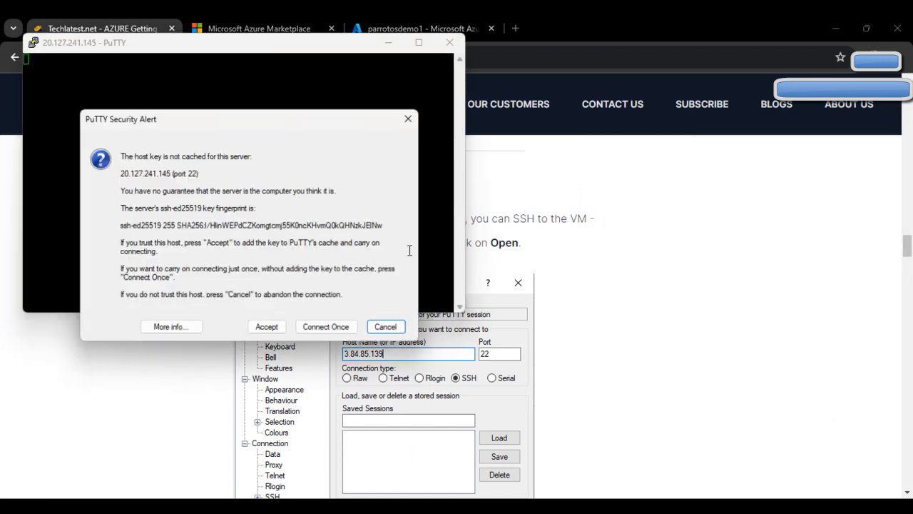
# Accept the host key, maximize the terminal, and log in as ubuntu with the new password.
pyautogui.click(276, 333)
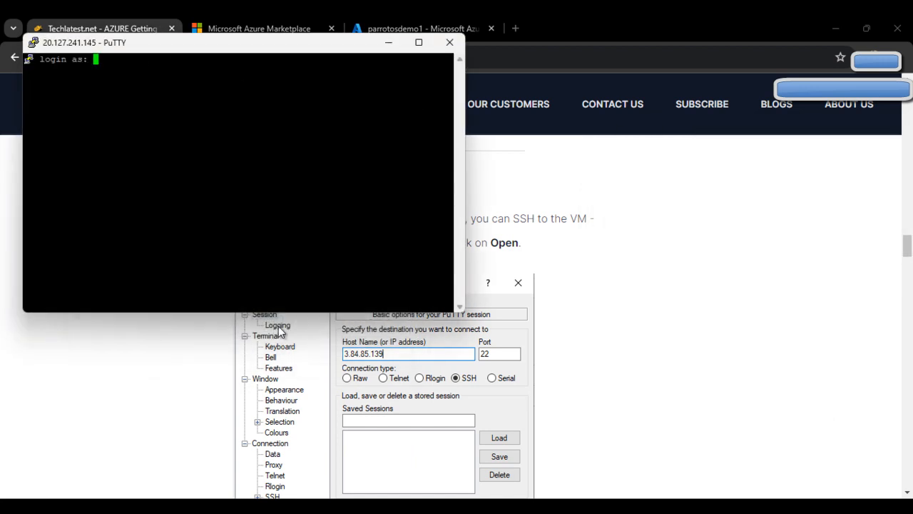
pyautogui.click(419, 43)
pyautogui.write('ubuntu')
pyautogui.press('Return')
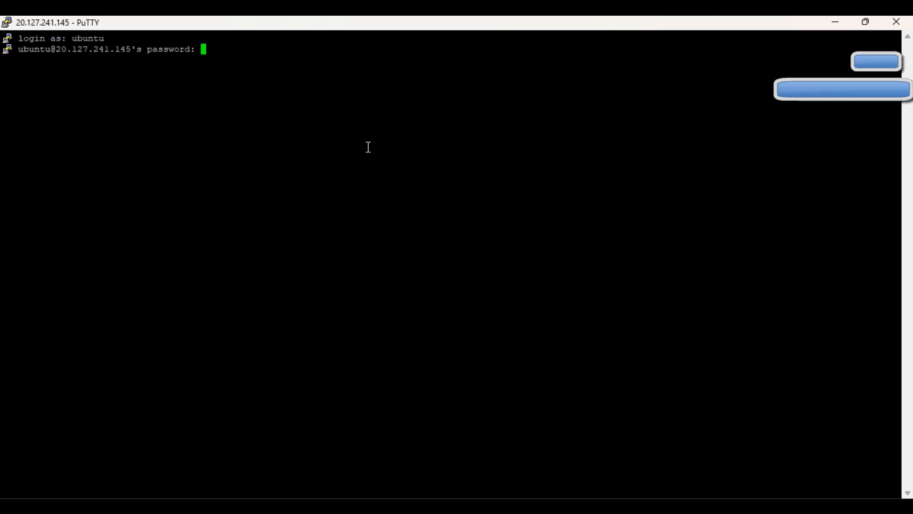
pyautogui.press('Return')
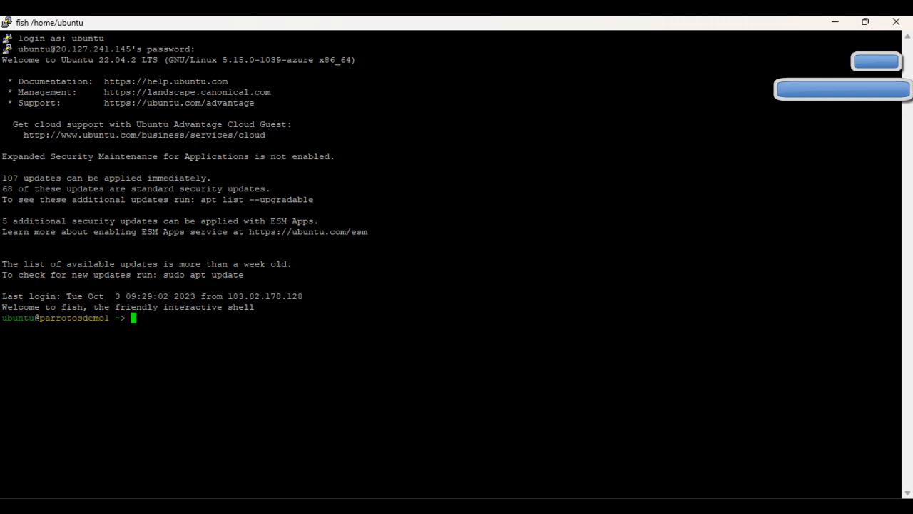
pyautogui.hotkey('alt', 'Tab')
# Copy 'sudo docker exec -it parrotos /bin/bash' from the guide and run it in PuTTY.
pyautogui.scroll(-8, 621, 357)
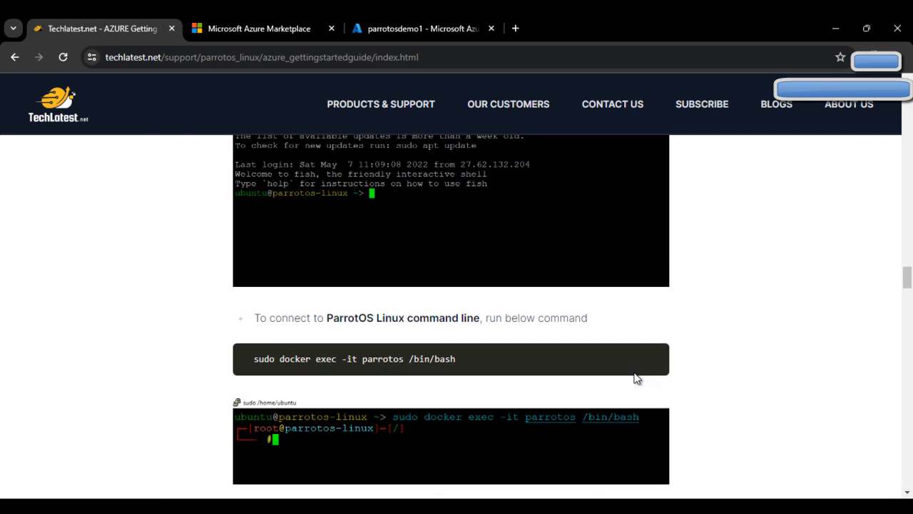
pyautogui.scroll(3, 637, 379)
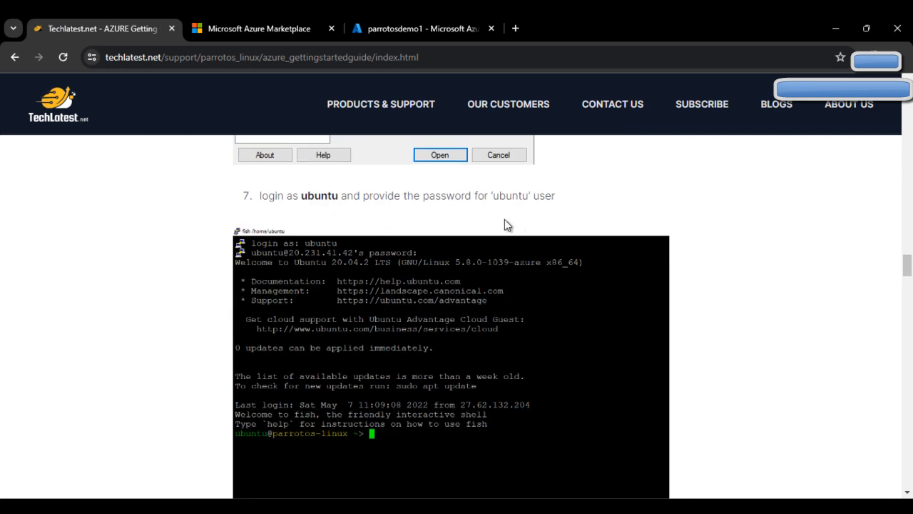
pyautogui.scroll(-4, 527, 237)
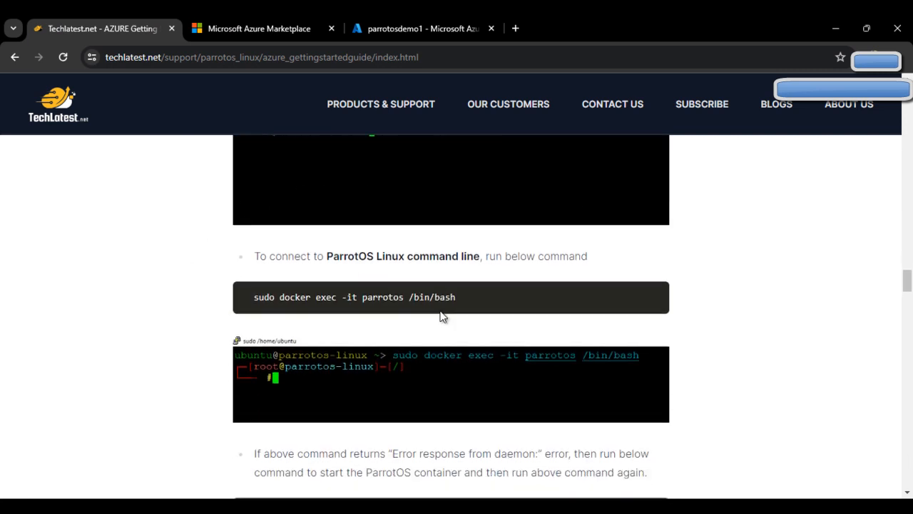
pyautogui.scroll(-1, 440, 316)
pyautogui.tripleClick(305, 258)
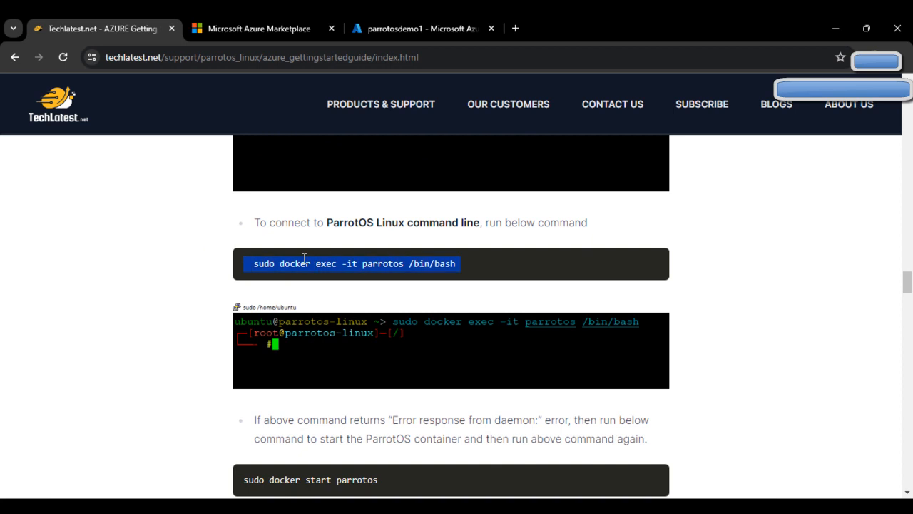
pyautogui.hotkey('alt', 'Tab')
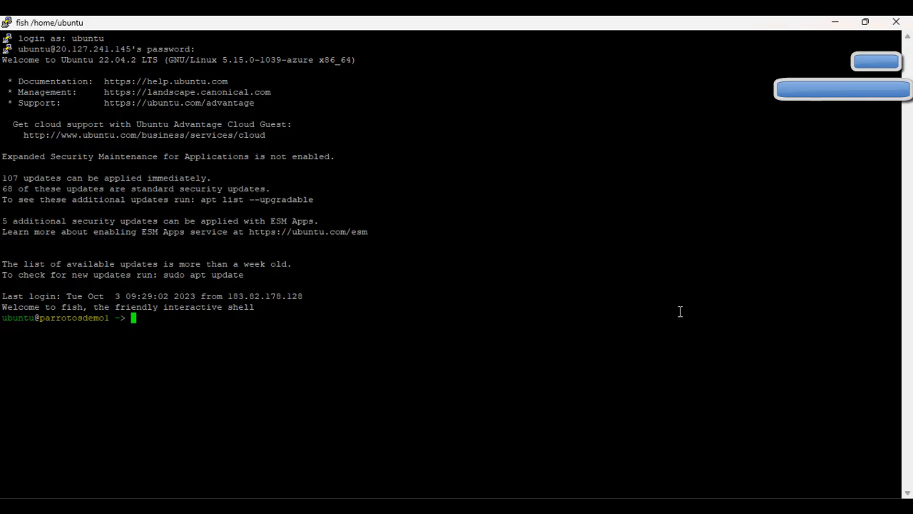
pyautogui.rightClick(442, 305)
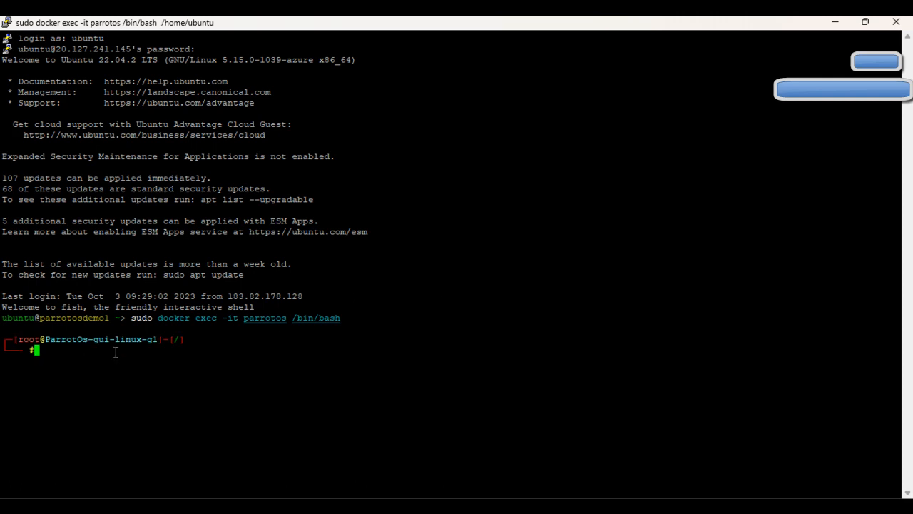
# Scroll the guide past 'sudo docker start parrotos' to step 9 on VNC connection from Windows.
pyautogui.hotkey('alt', 'Tab')
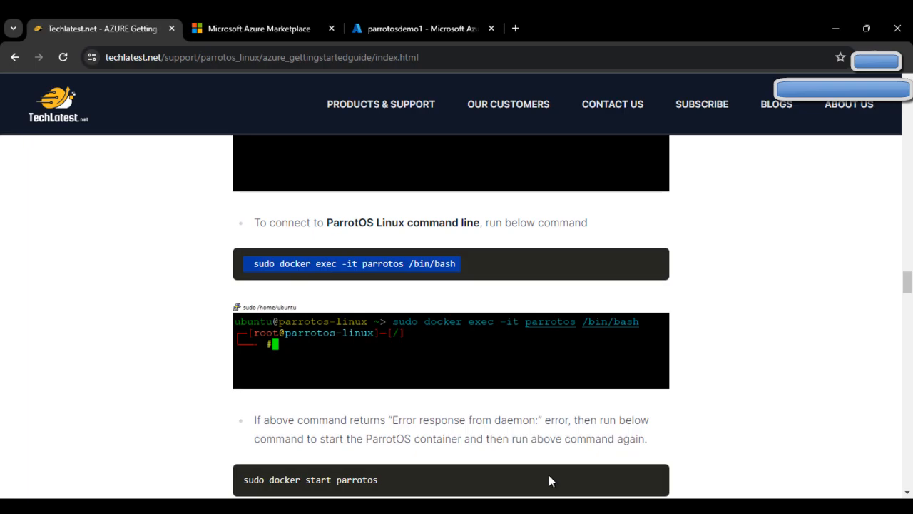
pyautogui.scroll(-2, 562, 360)
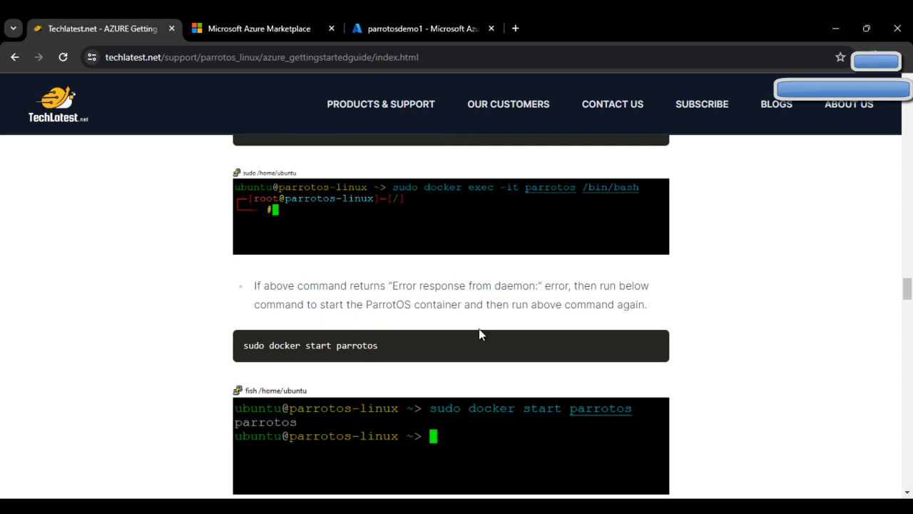
pyautogui.scroll(-1, 642, 325)
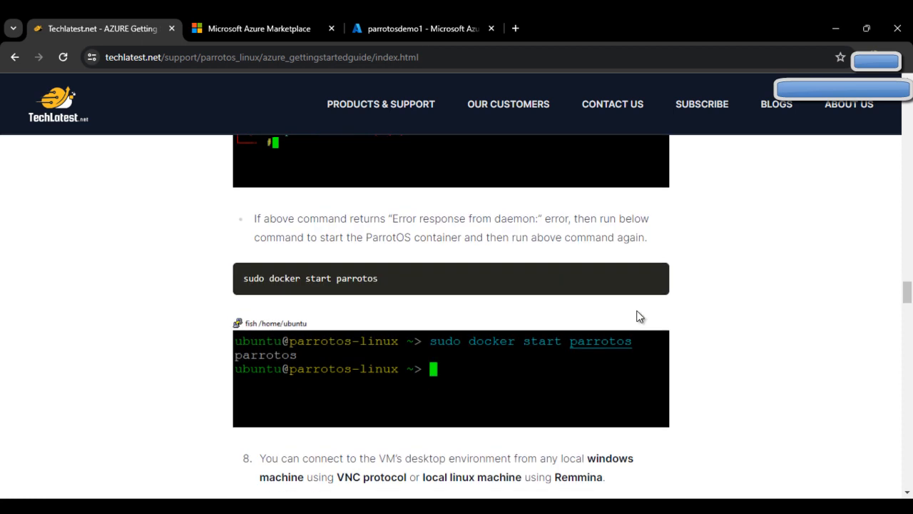
pyautogui.tripleClick(291, 278)
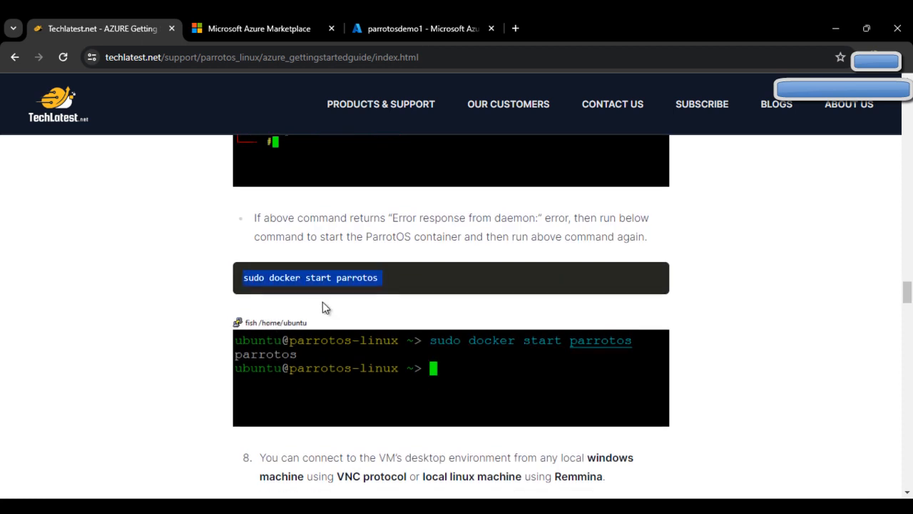
pyautogui.scroll(-1, 322, 302)
pyautogui.click(197, 274)
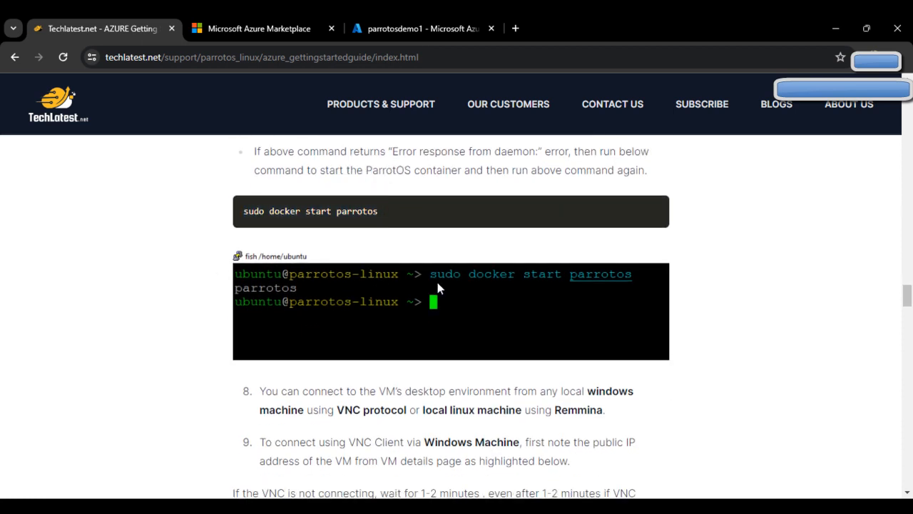
pyautogui.scroll(-2, 438, 288)
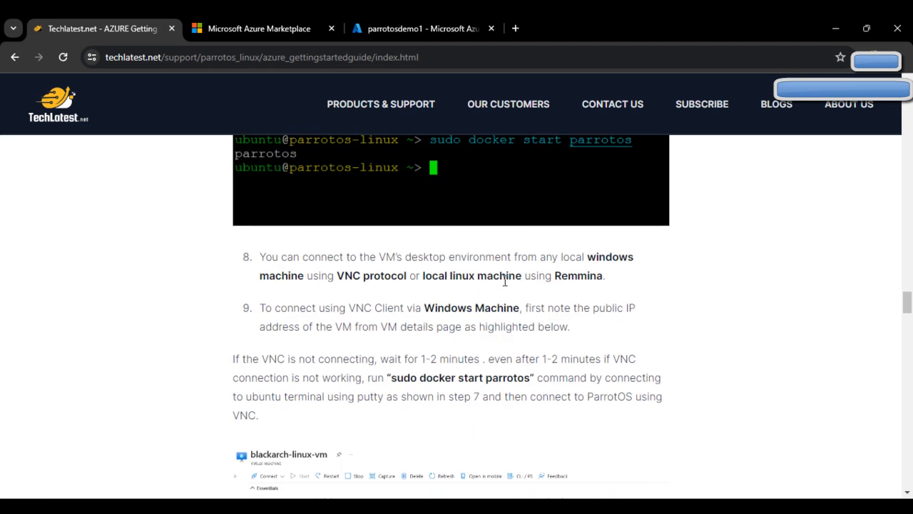
pyautogui.scroll(-1, 514, 289)
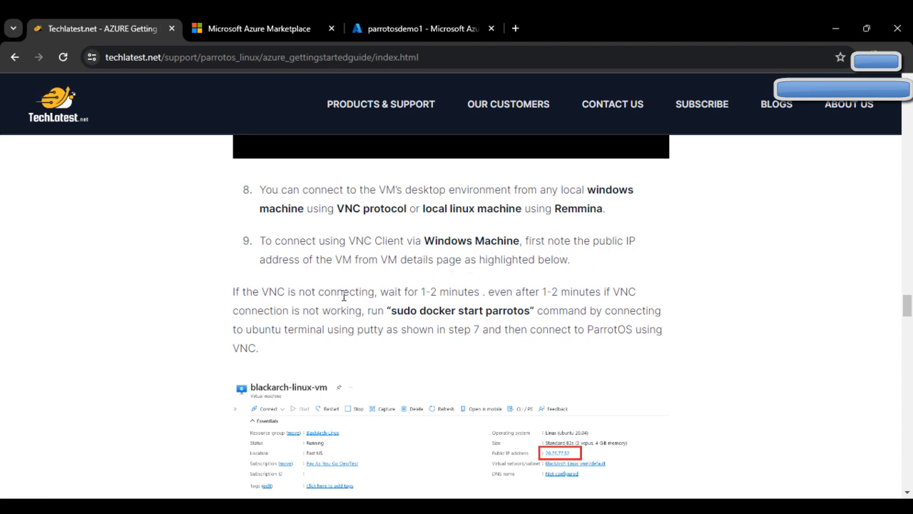
pyautogui.scroll(-1, 349, 296)
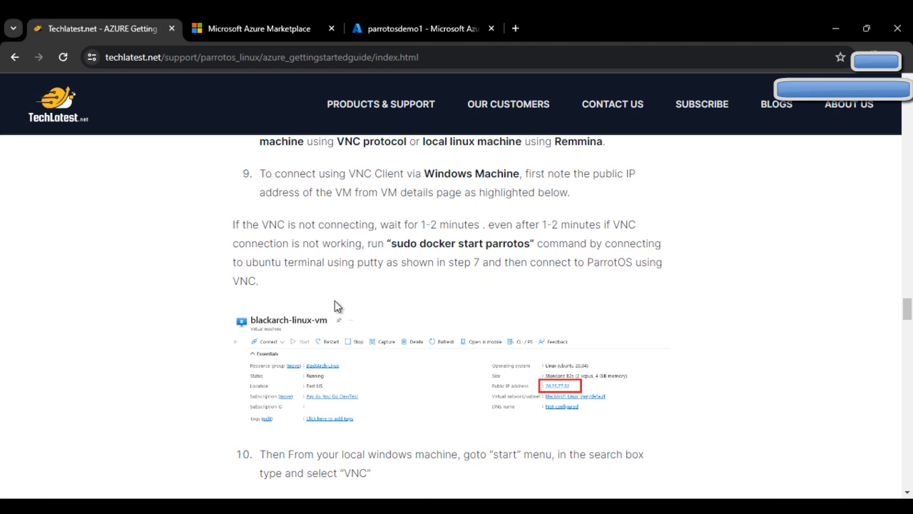
pyautogui.click(886, 362)
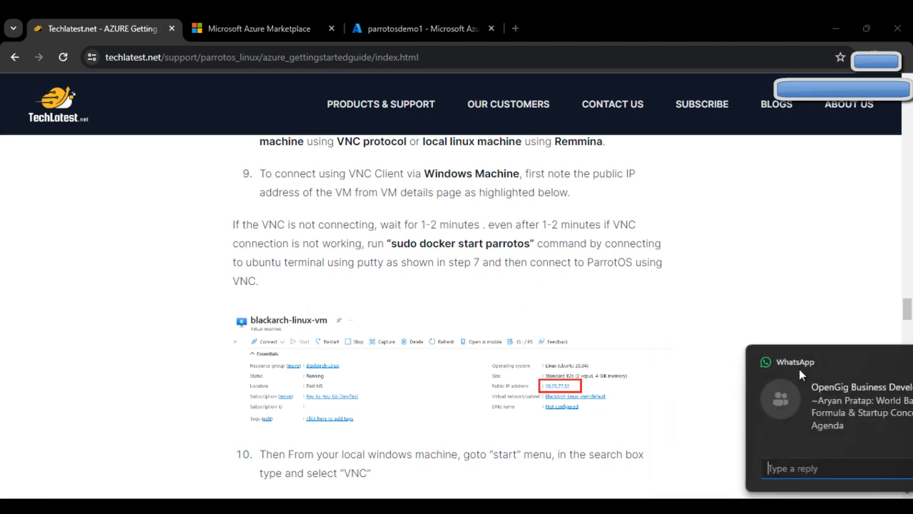
# Launch RealVNC Viewer from Start and clear a mistakenly pasted command from its address bar.
pyautogui.click(193, 507)
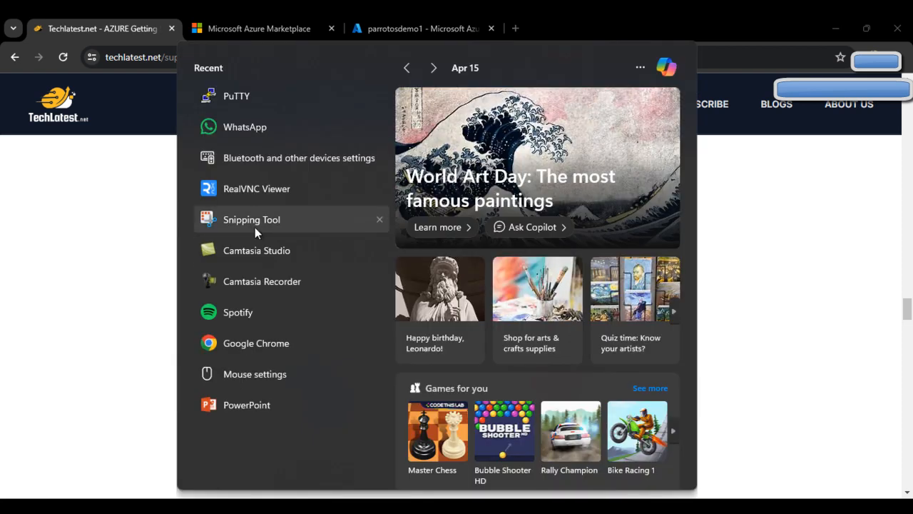
pyautogui.click(270, 193)
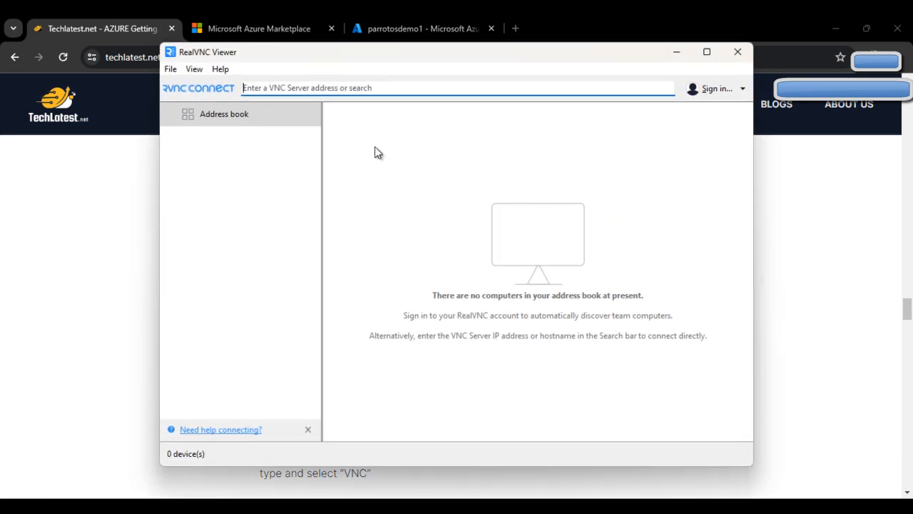
pyautogui.write('sudo docker exec -it parrotos /bin/bash')
pyautogui.click(357, 88)
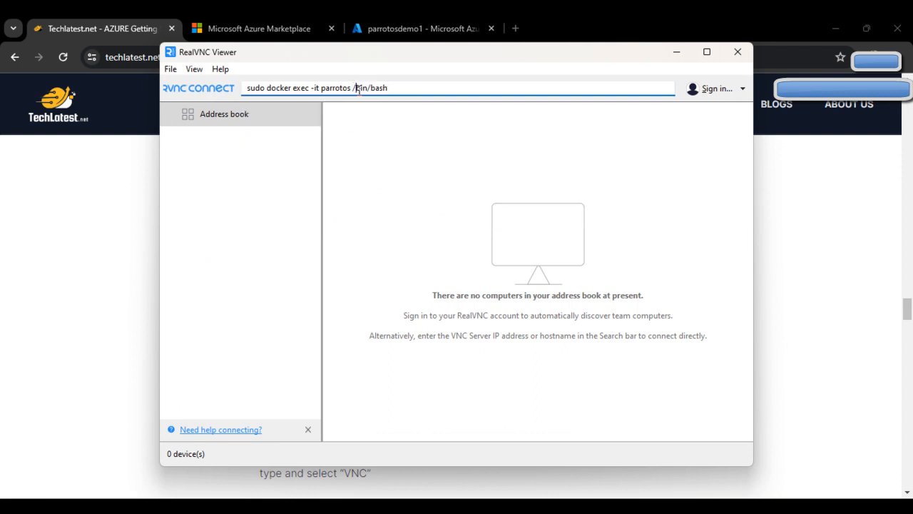
pyautogui.hotkey('ctrl', 'a')
pyautogui.press('BackSpace')
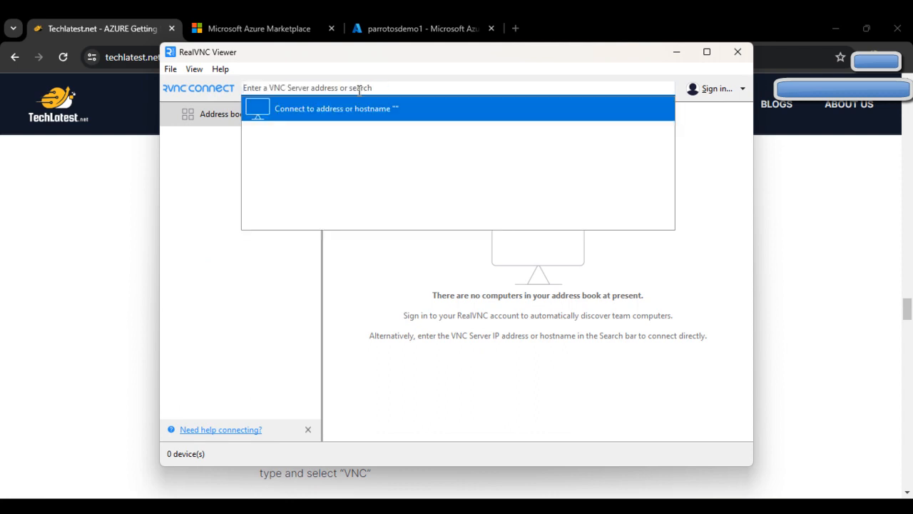
# Paste the VM's public IP 20.127.241.145 into RealVNC Viewer and connect.
pyautogui.click(450, 28)
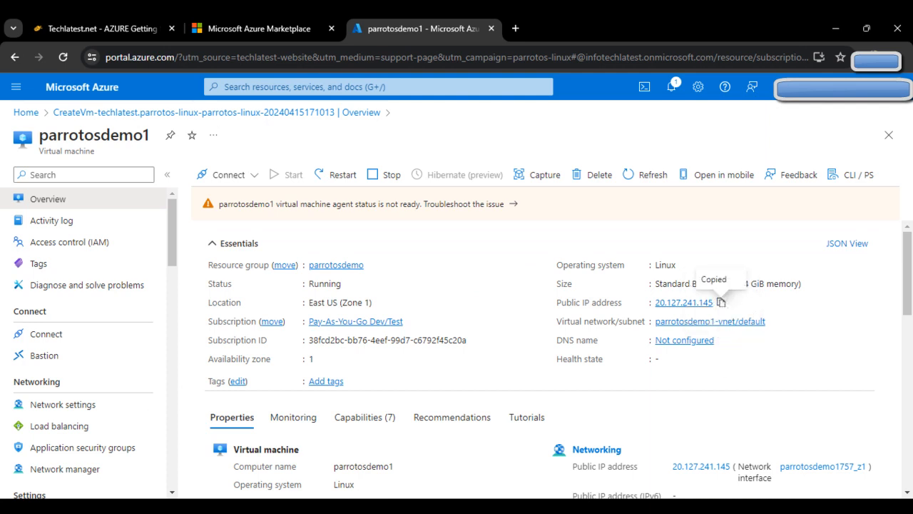
pyautogui.hotkey('alt', 'Tab')
pyautogui.rightClick(264, 94)
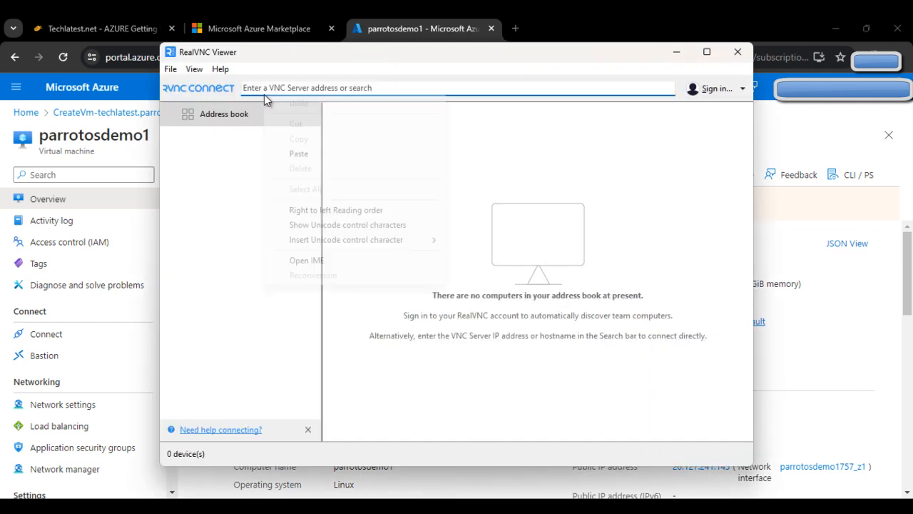
pyautogui.click(365, 152)
pyautogui.press('Return')
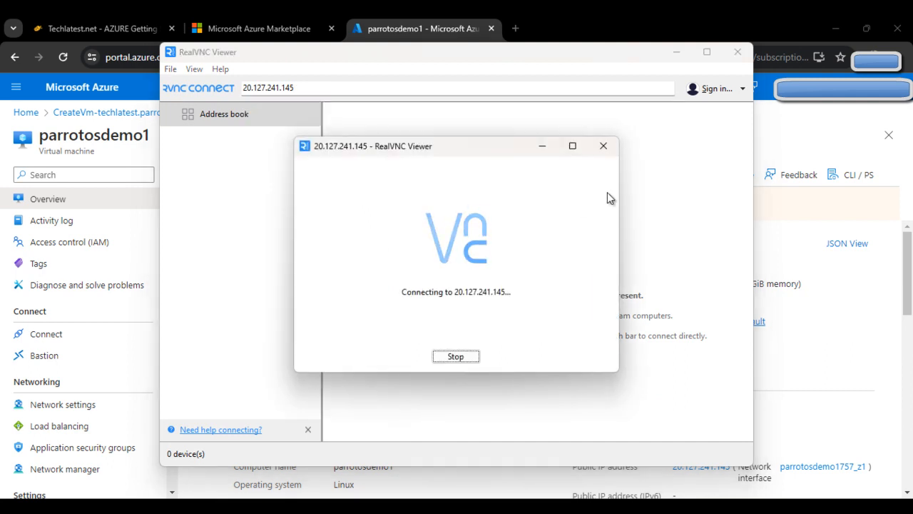
# Accept the unencrypted VNC connection, maximize the ParrotOS desktop, then scroll the Techlatest guide to step 12.
pyautogui.click(508, 332)
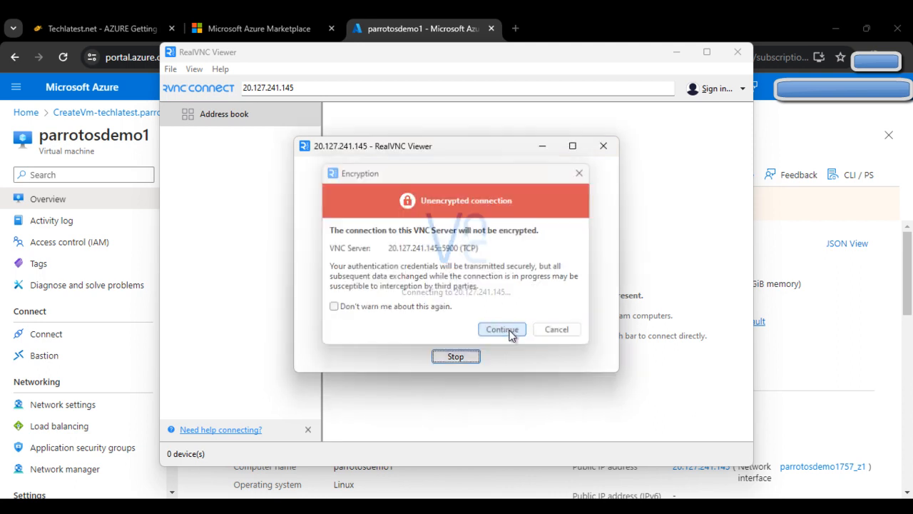
pyautogui.click(819, 26)
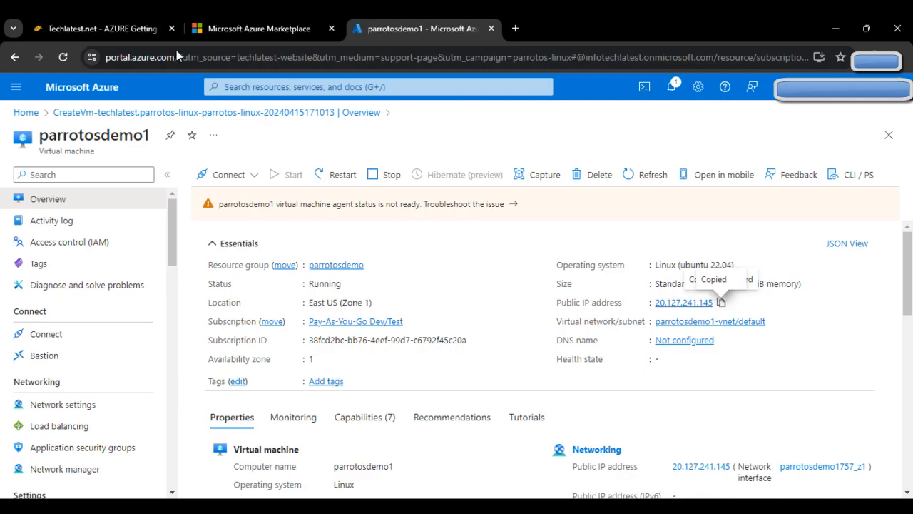
pyautogui.click(161, 24)
pyautogui.scroll(-3, 521, 350)
pyautogui.scroll(-8, 521, 350)
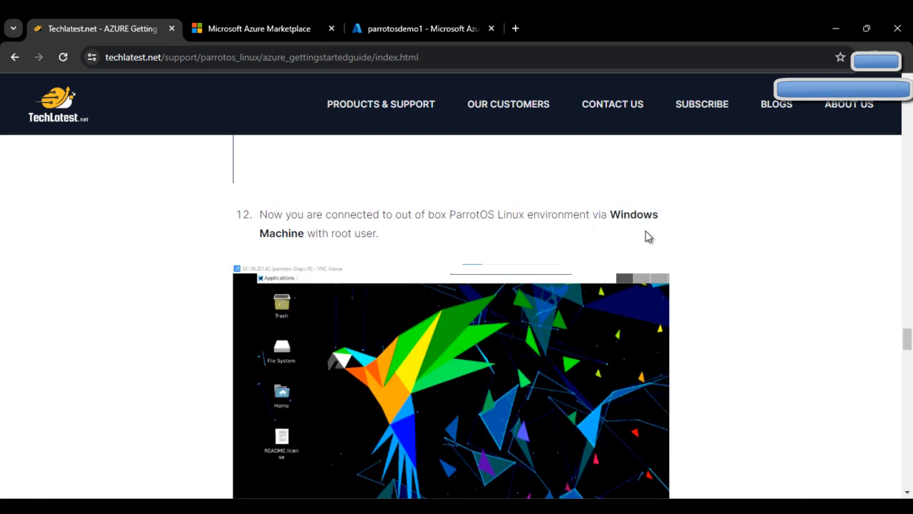
# Read through the guide's Remmina connection steps toward the root-password section.
pyautogui.scroll(-5, 500, 246)
pyautogui.scroll(-1, 463, 259)
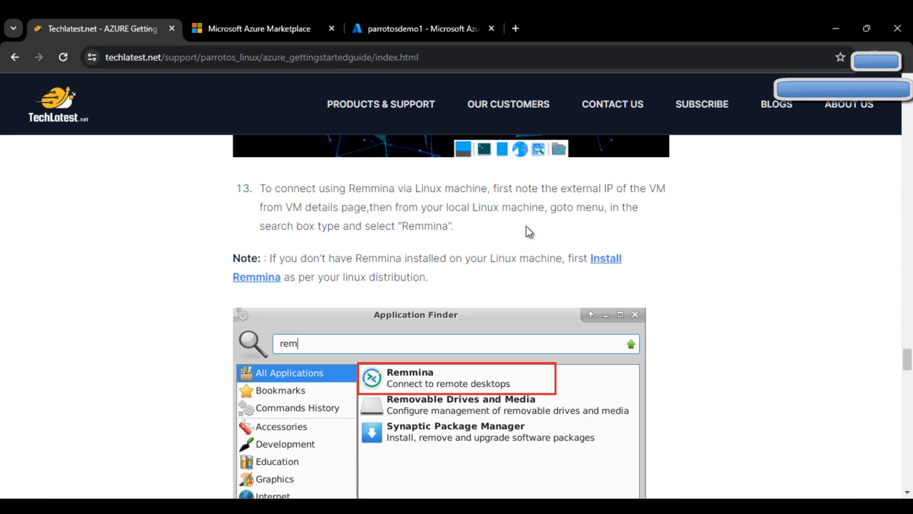
pyautogui.scroll(-2, 457, 241)
pyautogui.scroll(-2, 456, 241)
pyautogui.scroll(2, 456, 241)
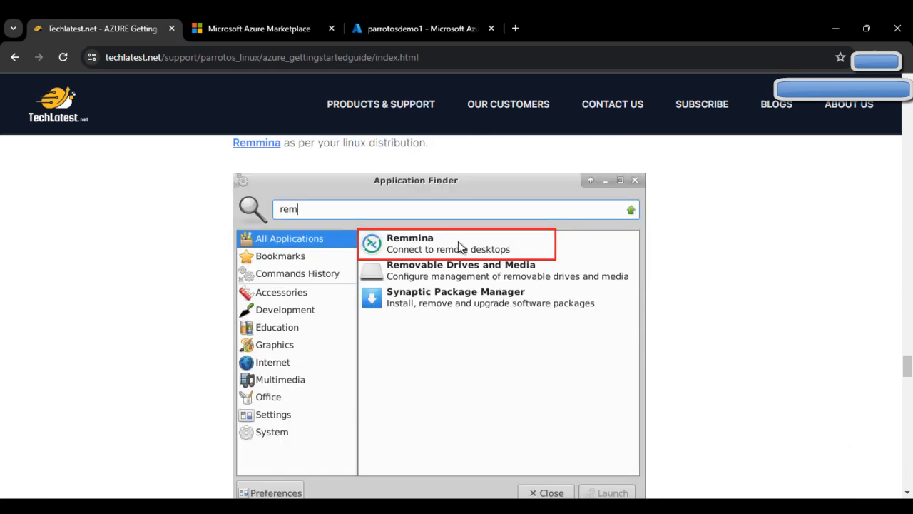
pyautogui.scroll(-5, 458, 246)
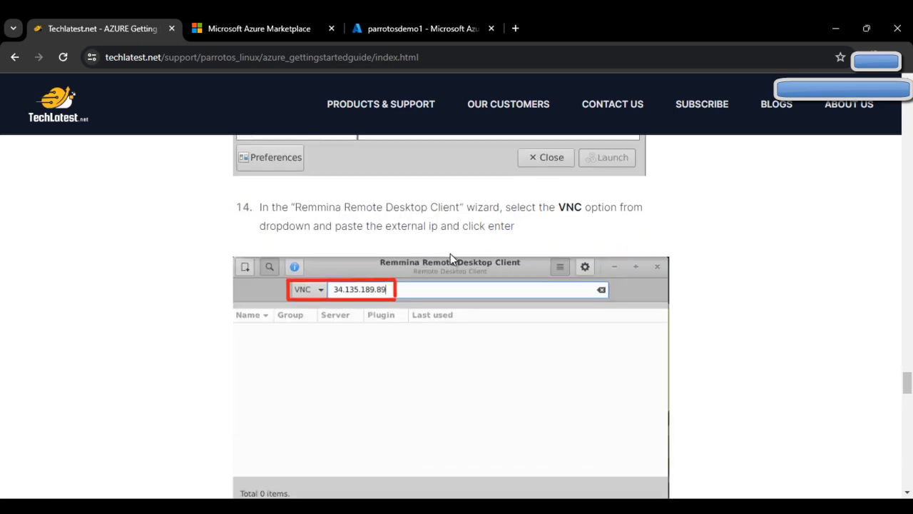
pyautogui.scroll(-5, 537, 271)
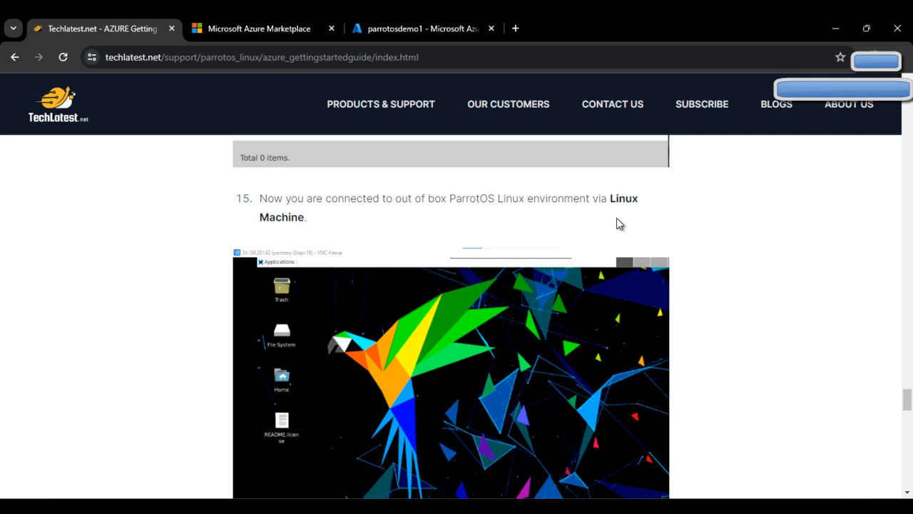
pyautogui.scroll(-5, 649, 227)
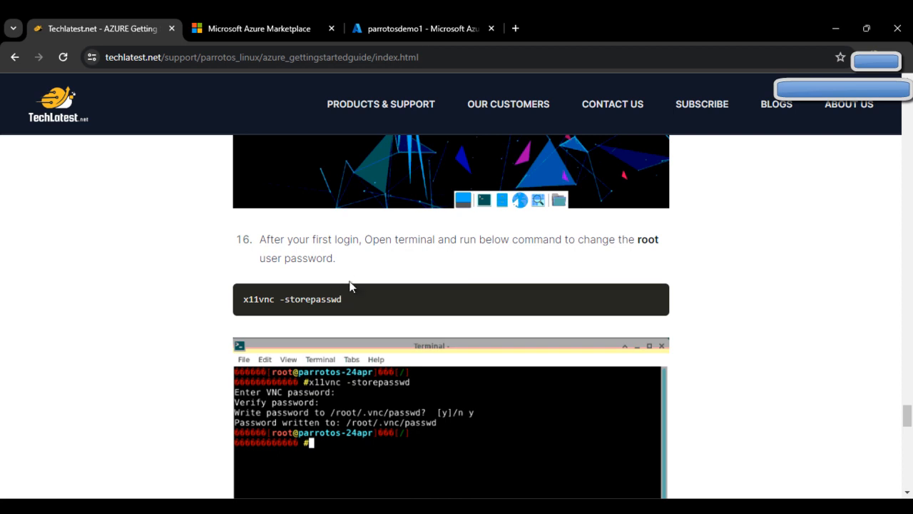
# Highlight the 'x11vnc -storepasswd' root-password command, then read on to step 18 on preinstalled programs.
pyautogui.tripleClick(327, 298)
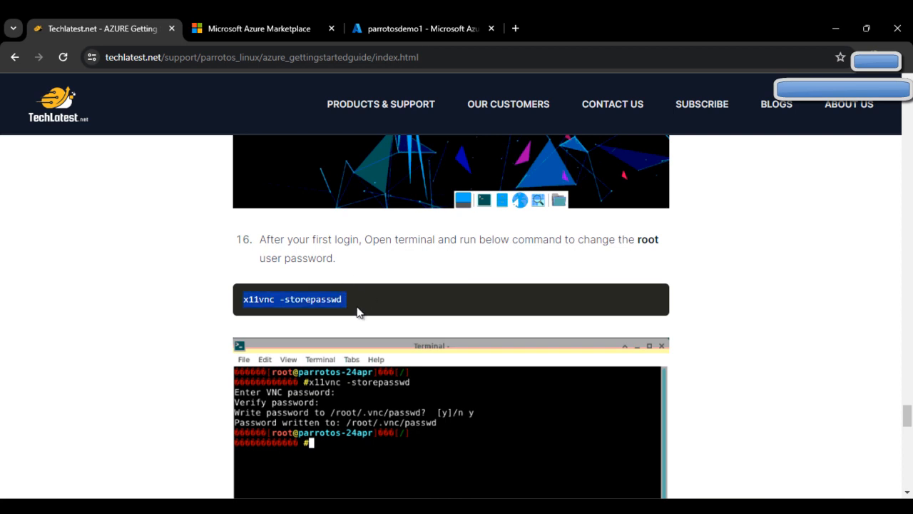
pyautogui.scroll(-3, 447, 312)
pyautogui.scroll(4, 443, 322)
pyautogui.click(414, 359)
pyautogui.scroll(-3, 421, 354)
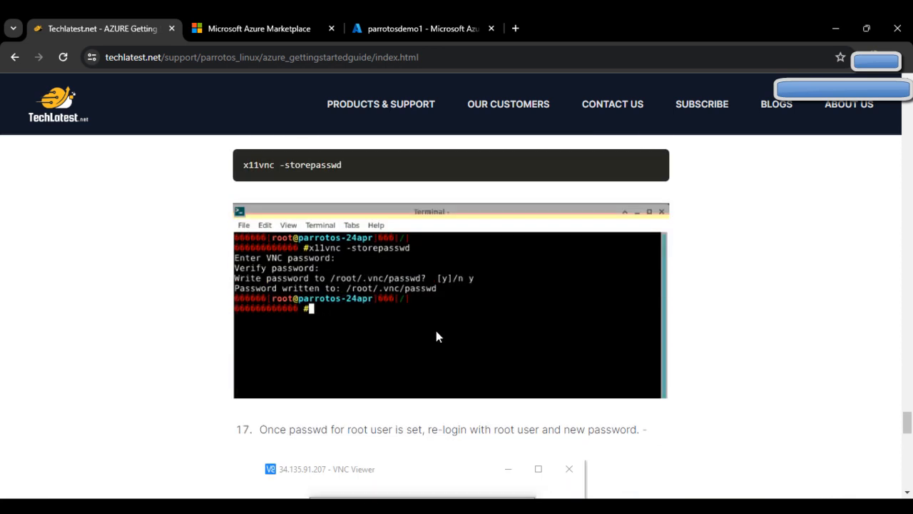
pyautogui.scroll(-2, 437, 336)
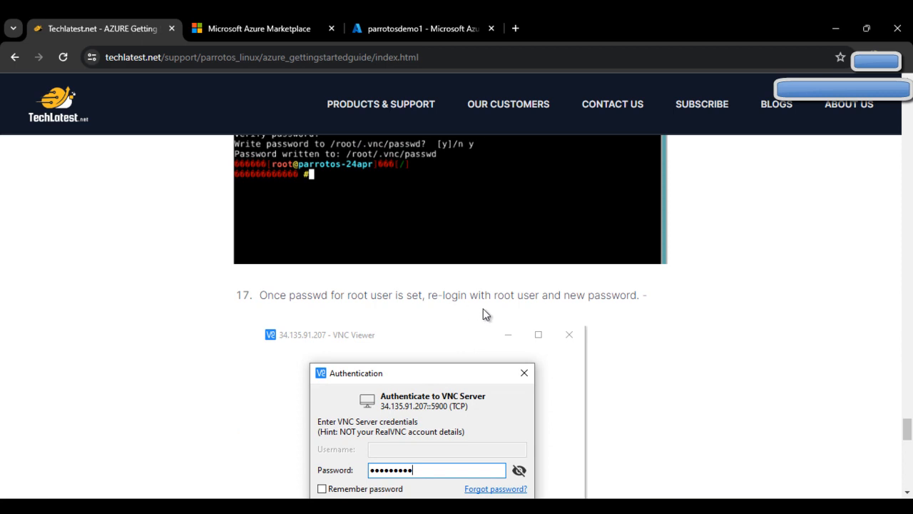
pyautogui.scroll(-3, 624, 329)
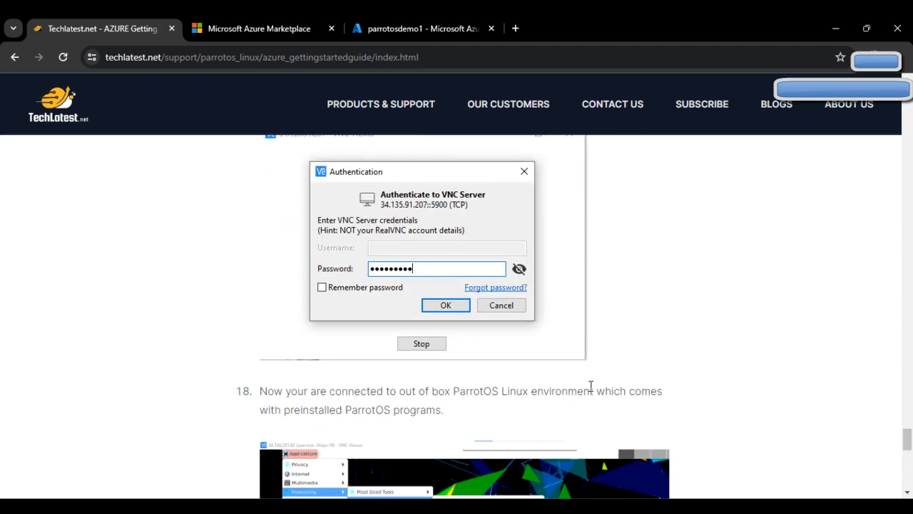
pyautogui.scroll(-1, 591, 385)
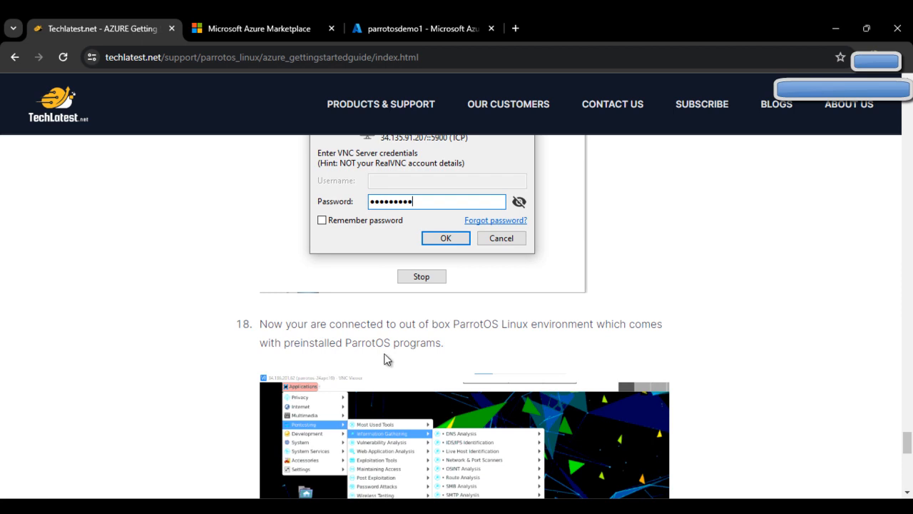